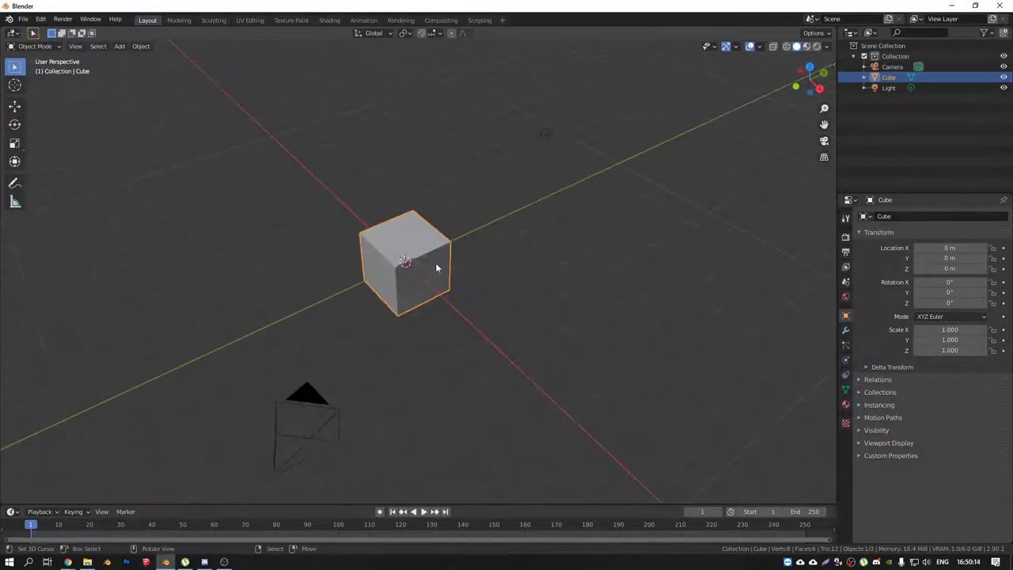
# Step: Delete the default cube and add a UV sphere at the origin in its place
pyautogui.scroll(3, 420, 255)
pyautogui.scroll(-1, 417, 258)
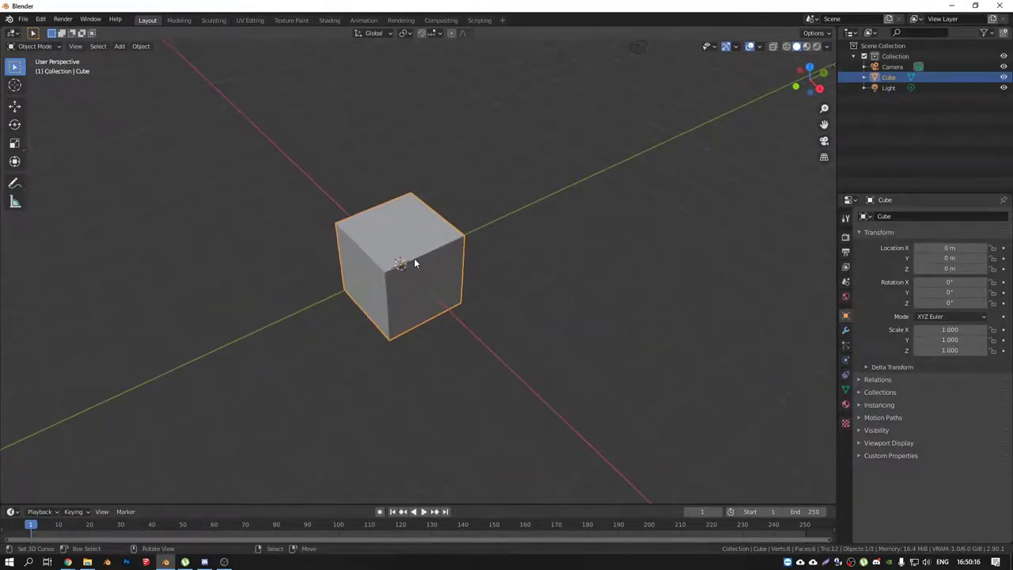
pyautogui.moveTo(416, 258); pyautogui.dragTo(415, 250, button='middle')
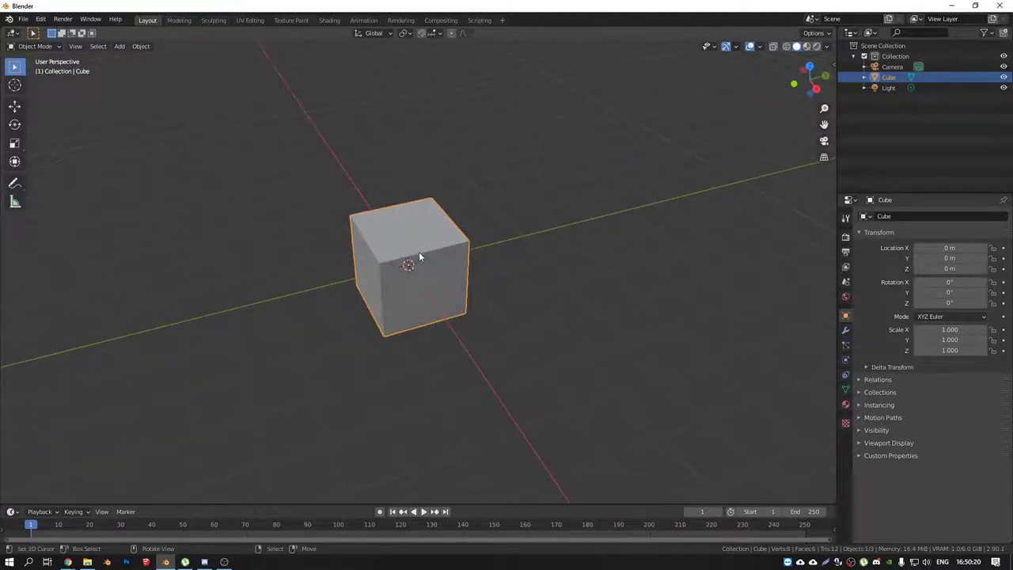
pyautogui.press('KP_7')
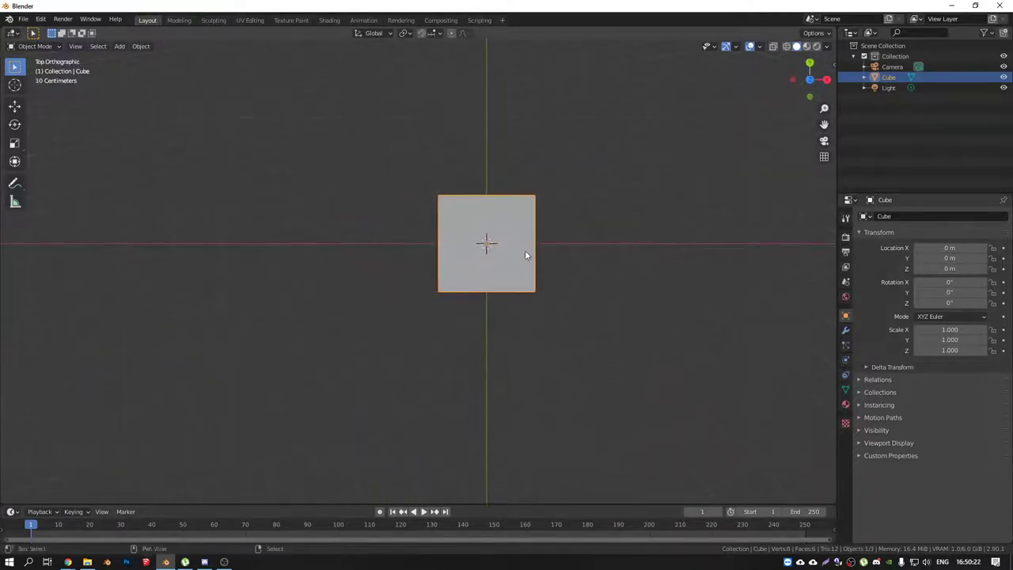
pyautogui.press('x')
pyautogui.click(516, 249)
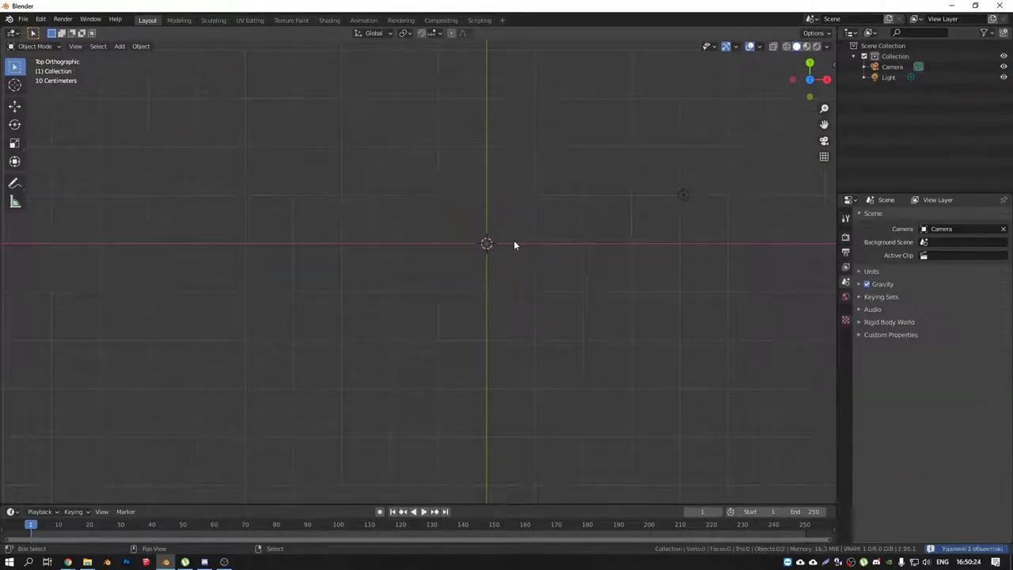
pyautogui.hotkey('shift', 'a')
pyautogui.click(563, 283)
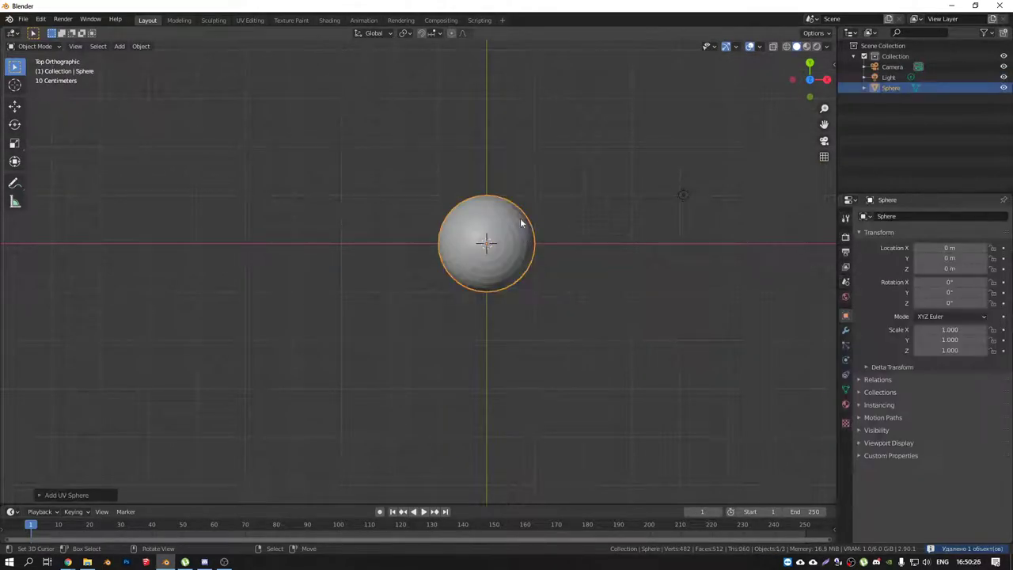
# Step: Add an Array modifier to the sphere
pyautogui.scroll(-4, 520, 223)
pyautogui.moveTo(622, 339); pyautogui.dragTo(821, 251, button='middle')
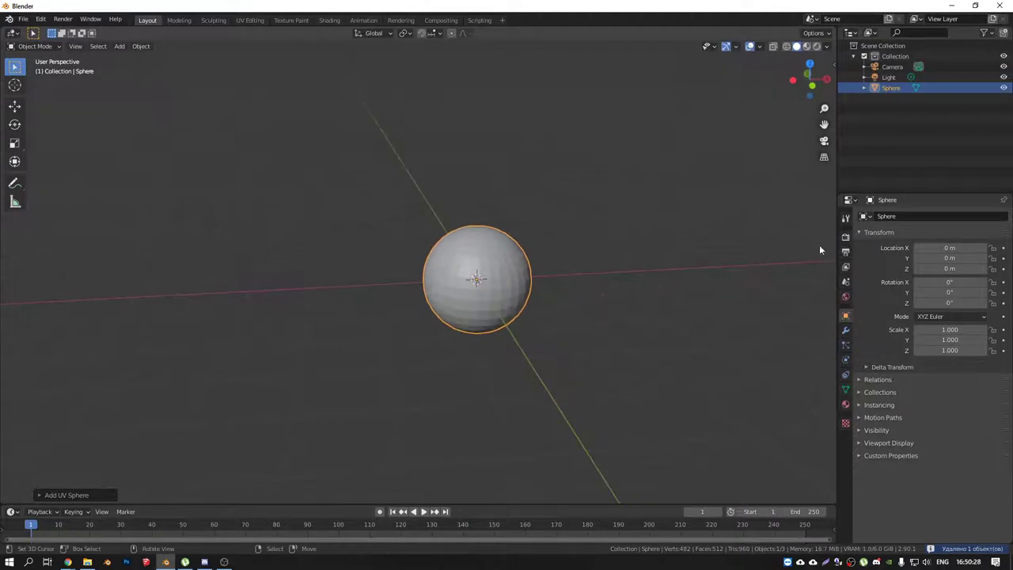
pyautogui.click(846, 330)
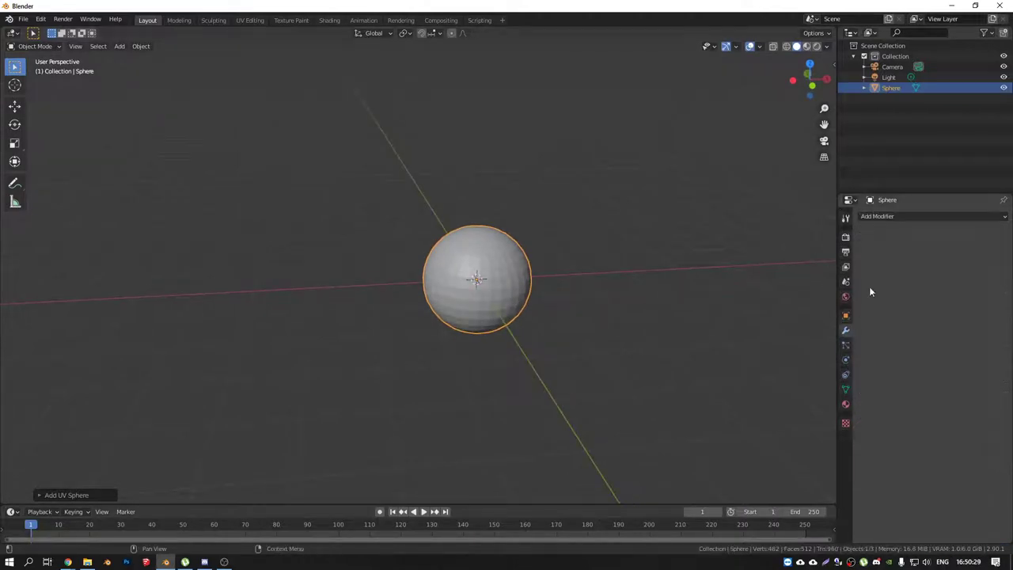
pyautogui.click(894, 216)
pyautogui.click(805, 237)
pyautogui.moveTo(601, 269); pyautogui.dragTo(676, 254, button='middle')
pyautogui.moveTo(601, 300); pyautogui.dragTo(553, 290, button='middle')
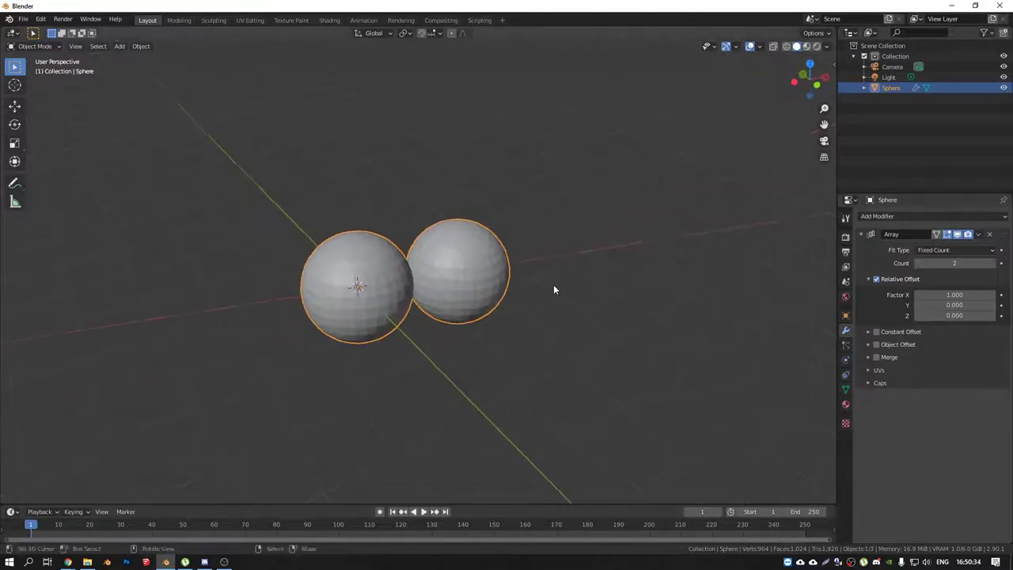
# Step: Stack the array vertically by setting its relative offset to 1 on Z and 0 on X
pyautogui.click(955, 315)
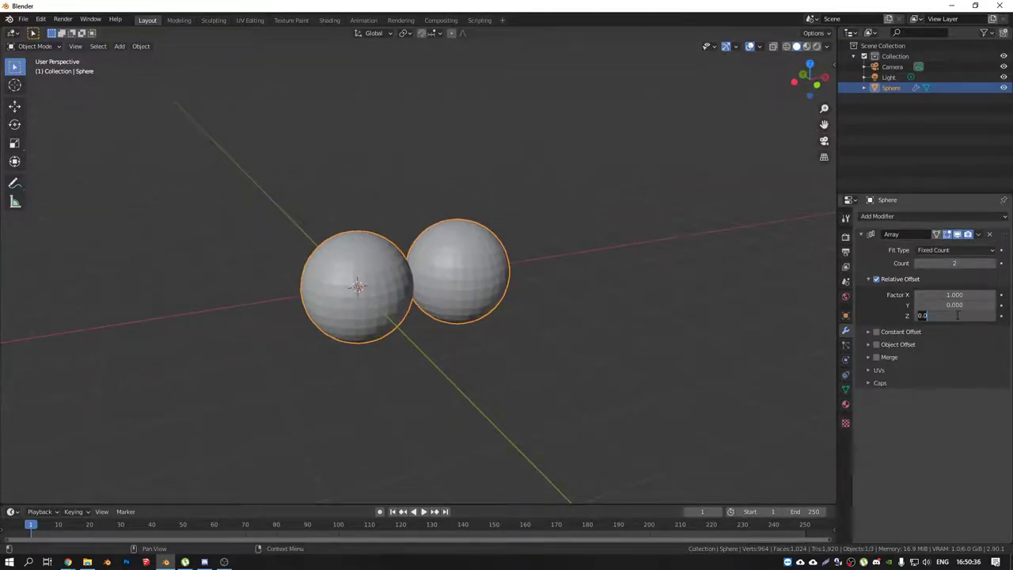
pyautogui.write('1')
pyautogui.press('Return')
pyautogui.click(960, 294)
pyautogui.write('0')
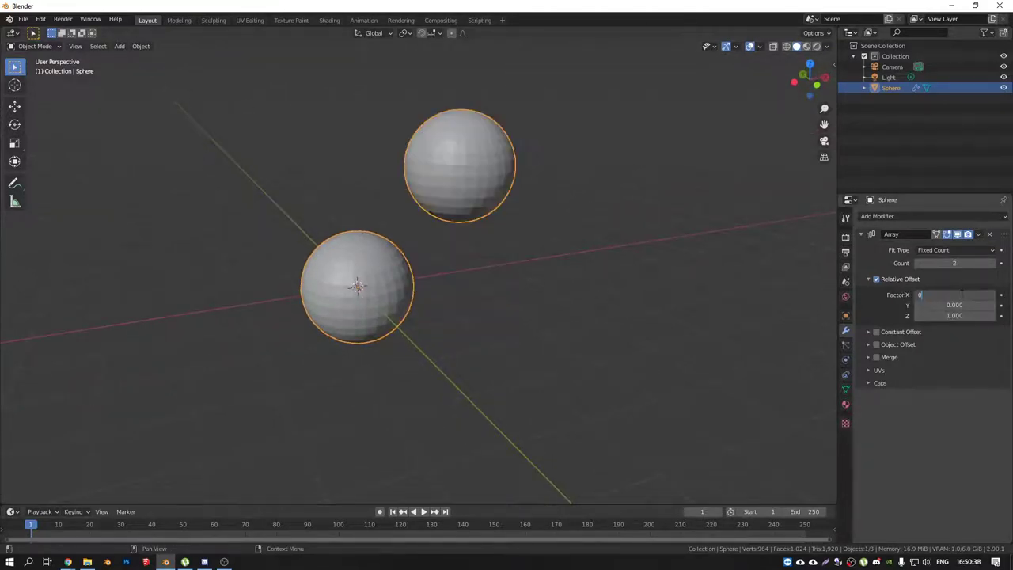
pyautogui.press('Return')
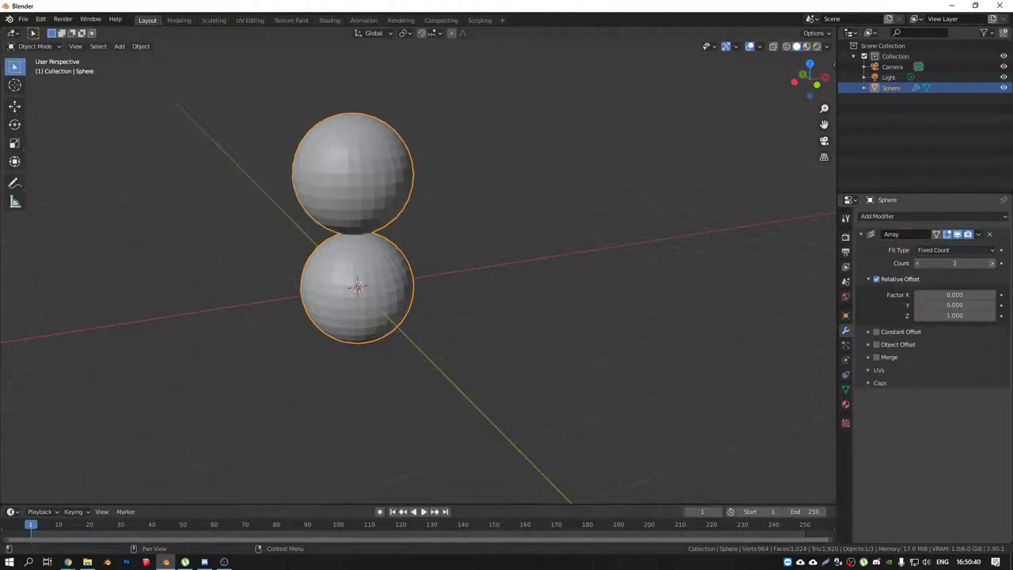
# Step: Raise the array count to 6 and shade the spheres smooth
pyautogui.click(993, 264)
pyautogui.moveTo(464, 240); pyautogui.dragTo(467, 292, button='middle')
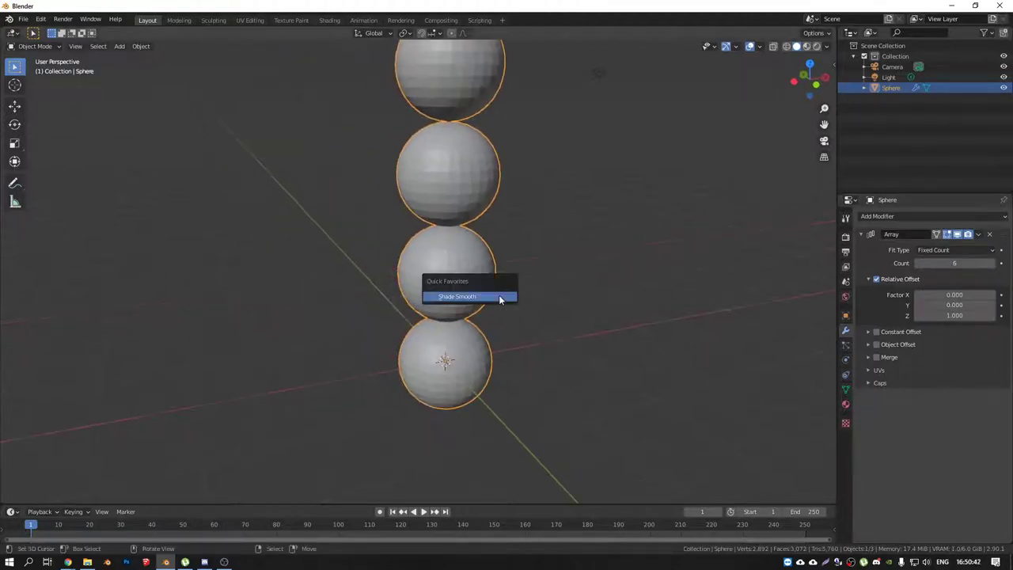
pyautogui.scroll(-5, 459, 302)
# Step: Add a Bezier circle curve at the origin
pyautogui.hotkey('shift', 'a')
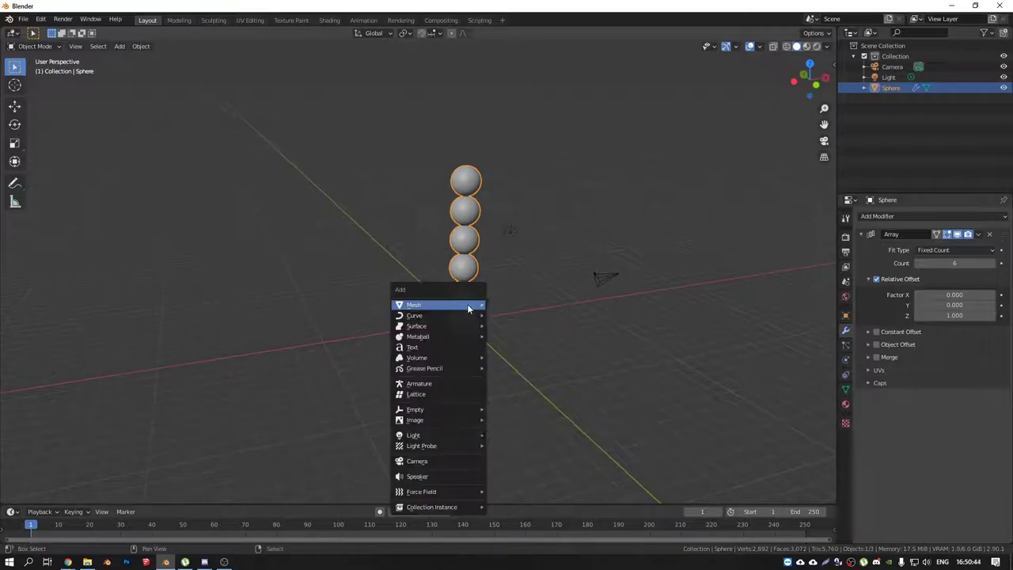
pyautogui.moveTo(467, 304)
pyautogui.moveTo(432, 315)
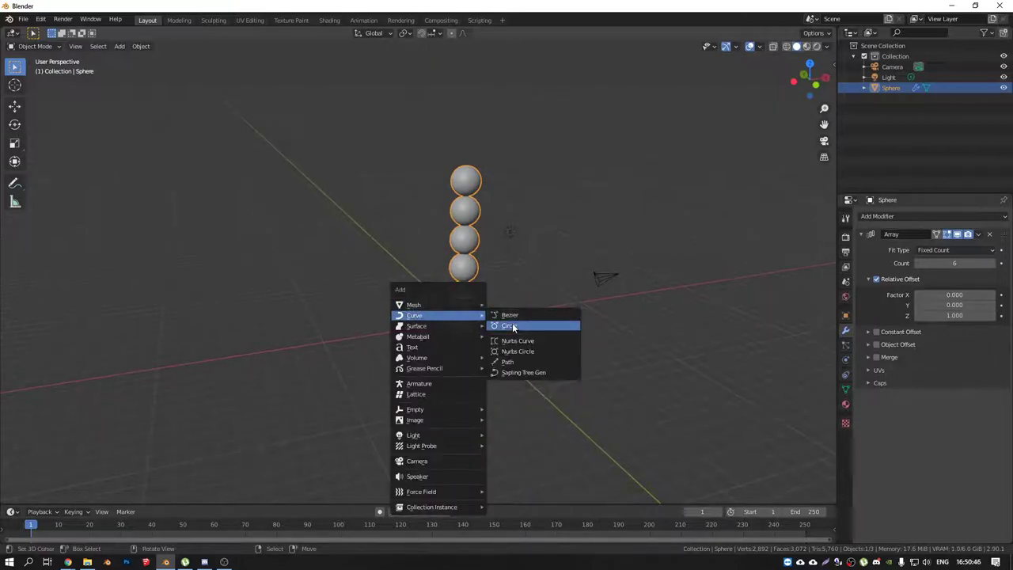
pyautogui.click(511, 327)
pyautogui.scroll(5, 470, 318)
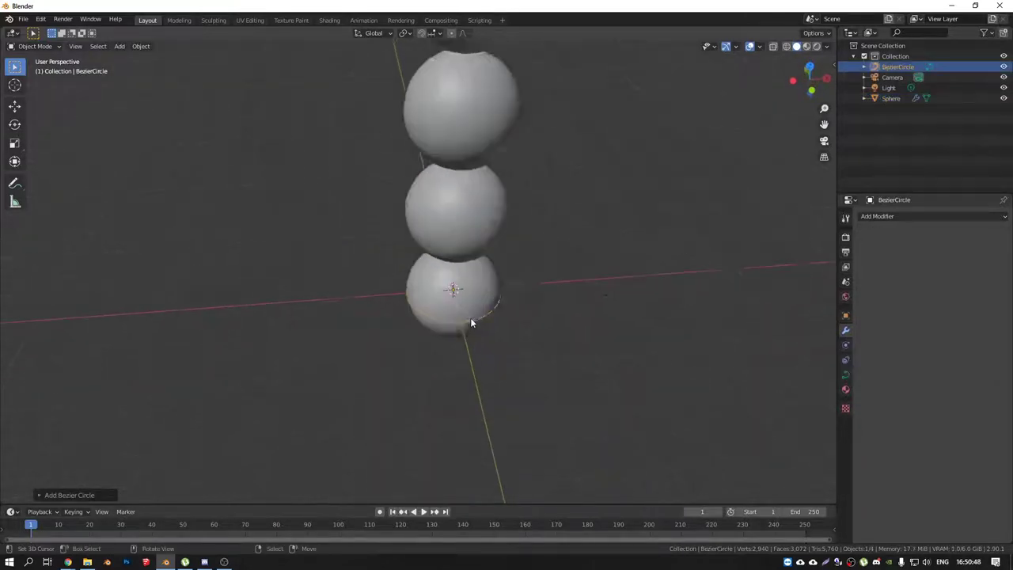
# Step: Scale the sphere array down until it is much smaller than the Bezier circle and apply its scale
pyautogui.click(484, 247)
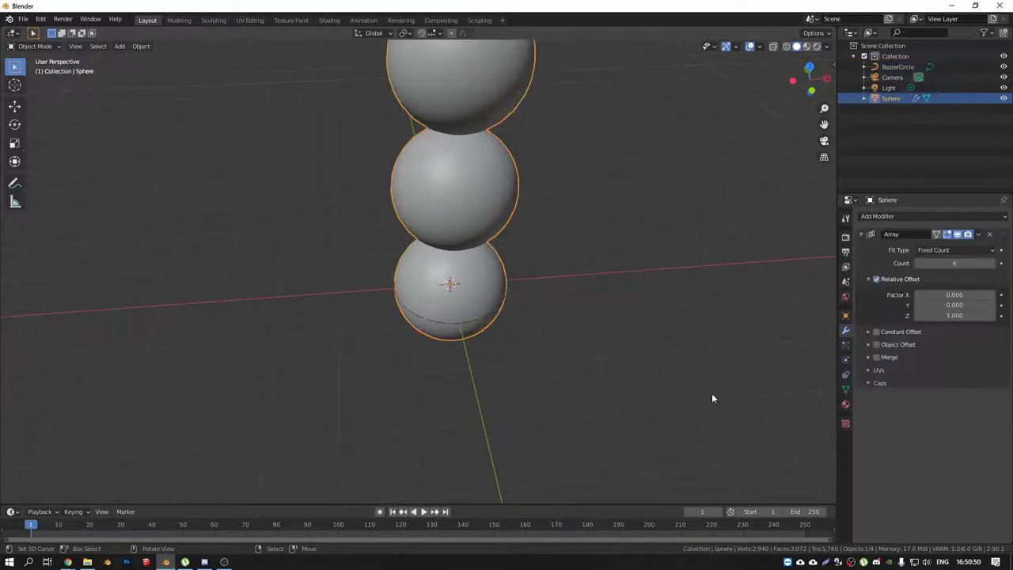
pyautogui.press('s')
pyautogui.click(463, 297)
pyautogui.scroll(2, 462, 277)
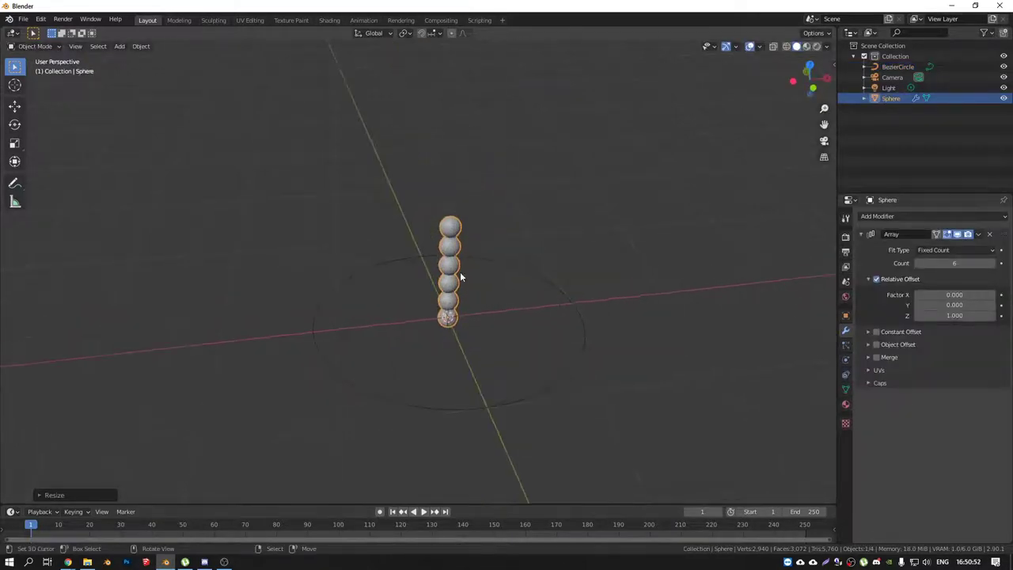
pyautogui.hotkey('ctrl', 'a')
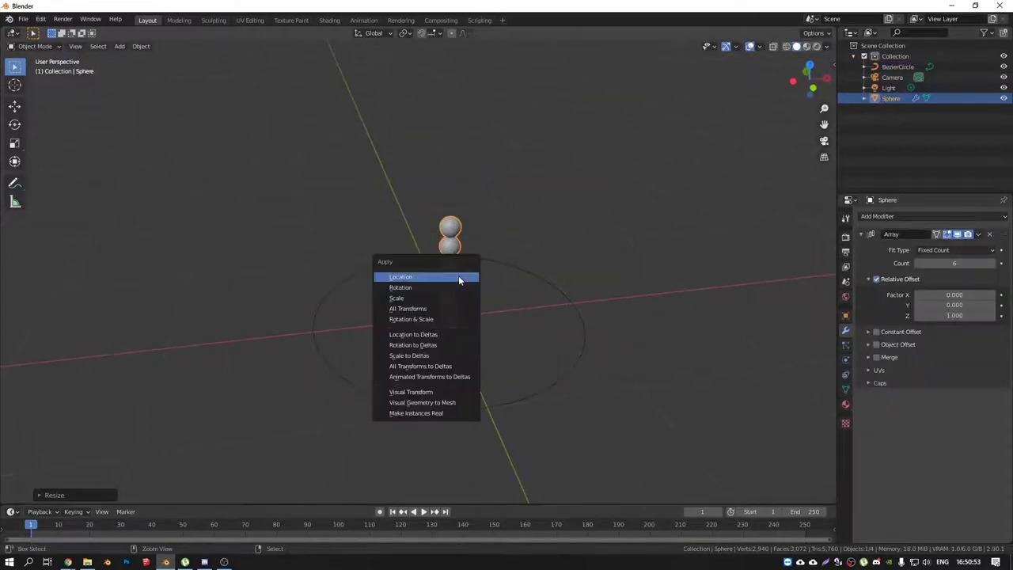
pyautogui.click(400, 299)
pyautogui.scroll(-3, 506, 309)
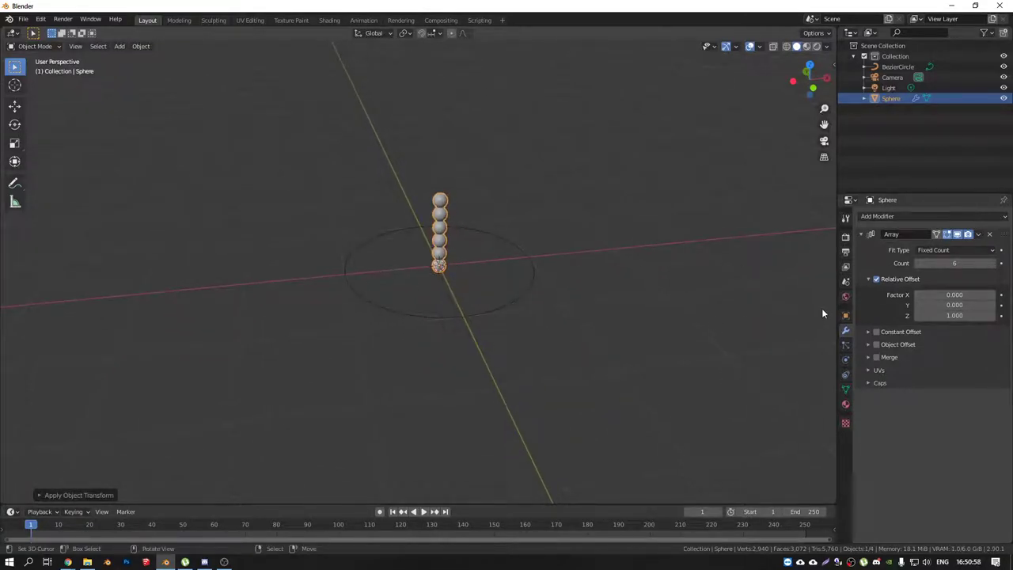
# Step: Add a Curve modifier to the sphere array with BezierCircle as its curve object
pyautogui.click(914, 217)
pyautogui.click(880, 263)
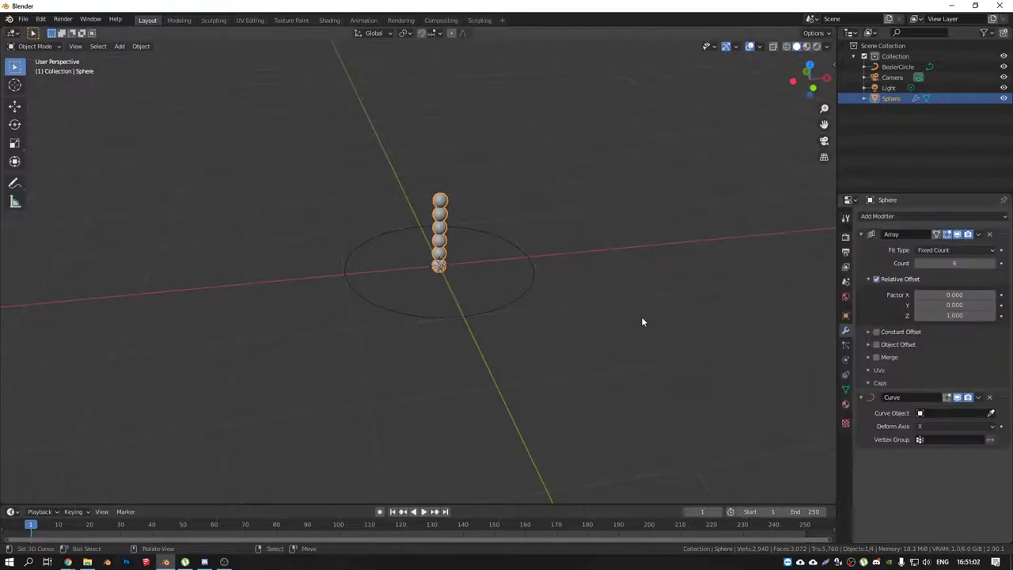
pyautogui.moveTo(641, 316); pyautogui.dragTo(639, 312, button='middle')
pyautogui.click(991, 413)
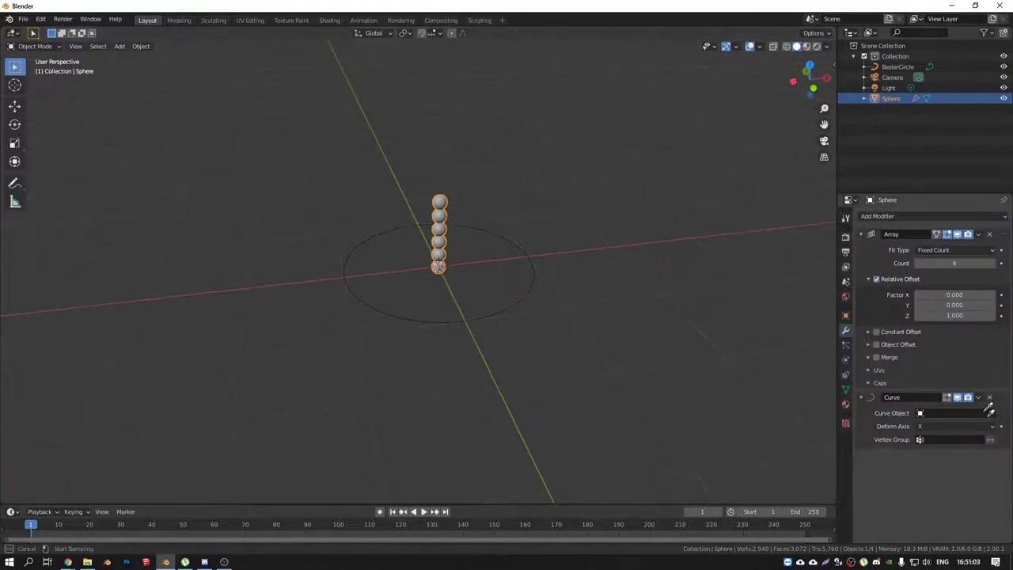
pyautogui.click(526, 289)
pyautogui.moveTo(453, 322); pyautogui.dragTo(459, 294, button='middle')
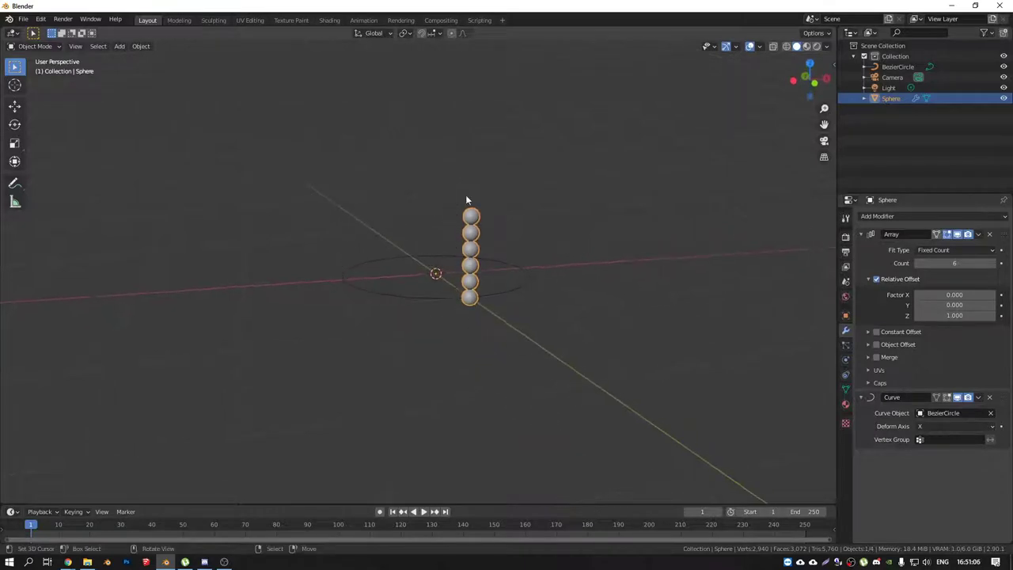
# Step: Set the Curve modifier's deform axis to Z so the spheres follow the circle
pyautogui.click(934, 426)
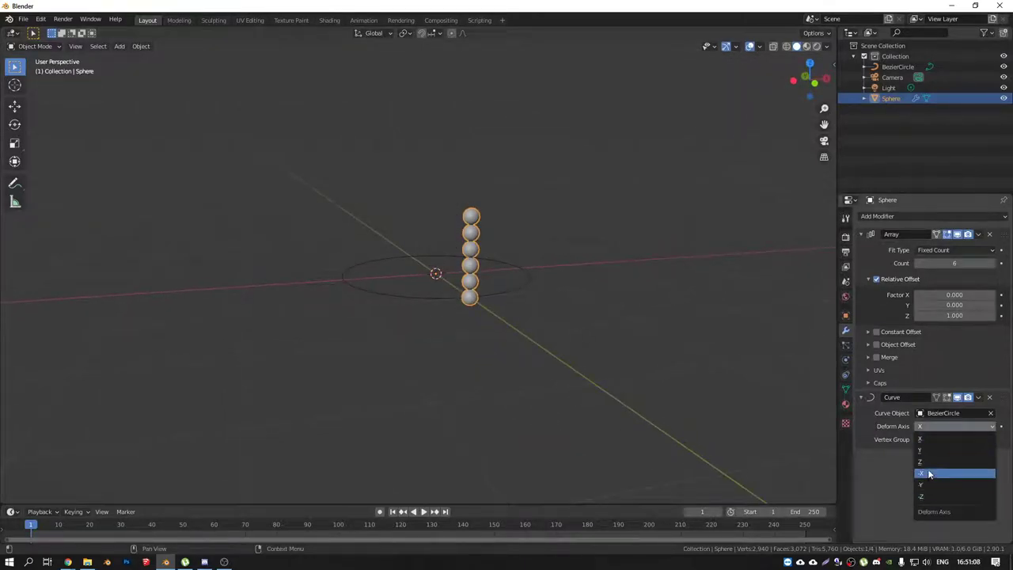
pyautogui.click(926, 462)
pyautogui.moveTo(443, 348)
pyautogui.mouseDown(button='middle')
pyautogui.moveTo(404, 339)
pyautogui.moveTo(441, 348)
pyautogui.mouseUp(button='middle')
pyautogui.scroll(3, 405, 339)
pyautogui.scroll(-2, 441, 348)
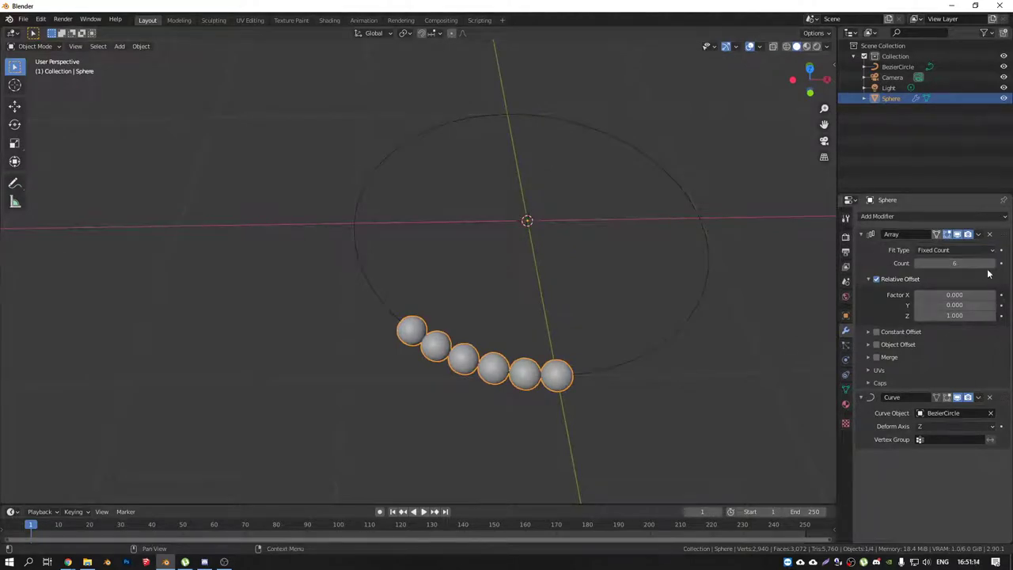
# Step: Change the array's fit type to Fit Curve and choose BezierCircle as its curve
pyautogui.moveTo(416, 336); pyautogui.dragTo(429, 340, button='middle')
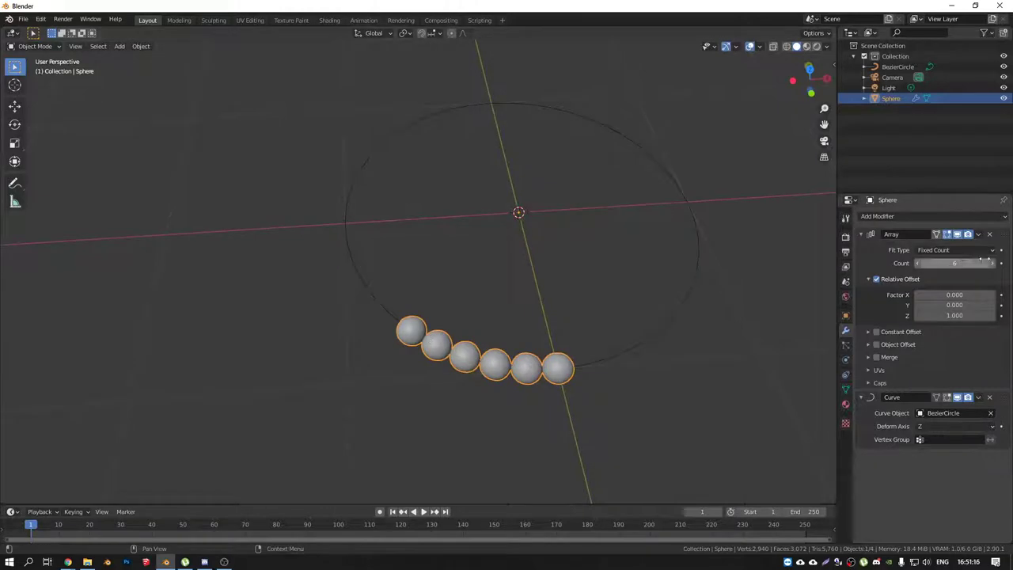
pyautogui.click(995, 251)
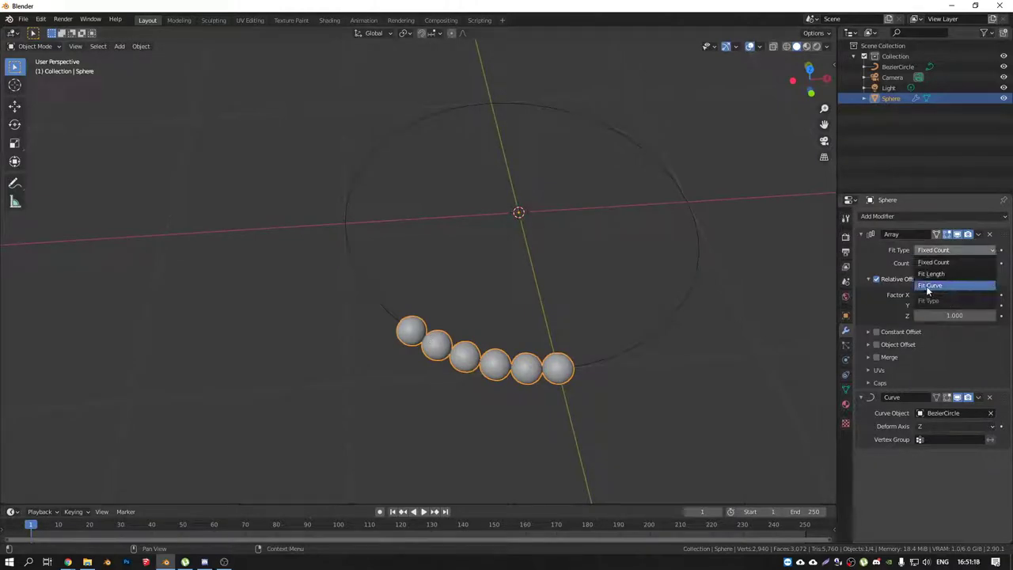
pyautogui.click(936, 286)
pyautogui.click(991, 262)
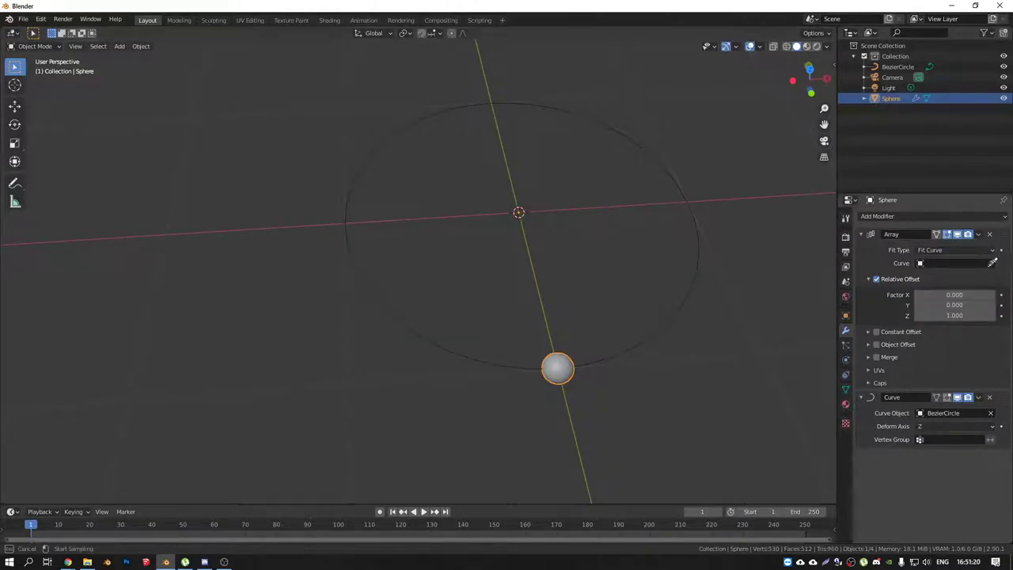
pyautogui.click(700, 272)
pyautogui.moveTo(601, 184); pyautogui.dragTo(584, 226, button='middle')
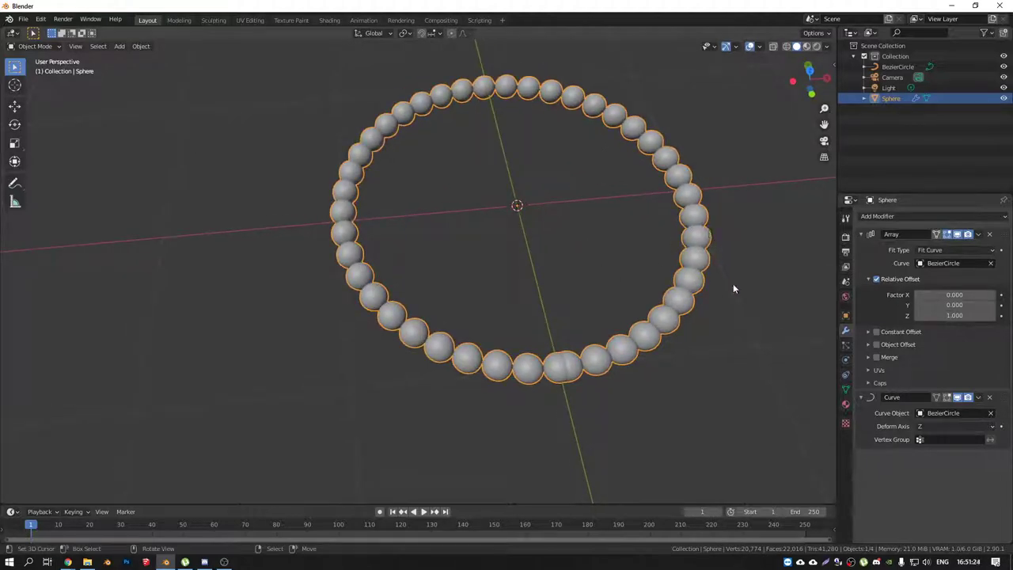
# Step: Scale the beads down and apply the scale so the array refills the circle with smaller spheres
pyautogui.press('s')
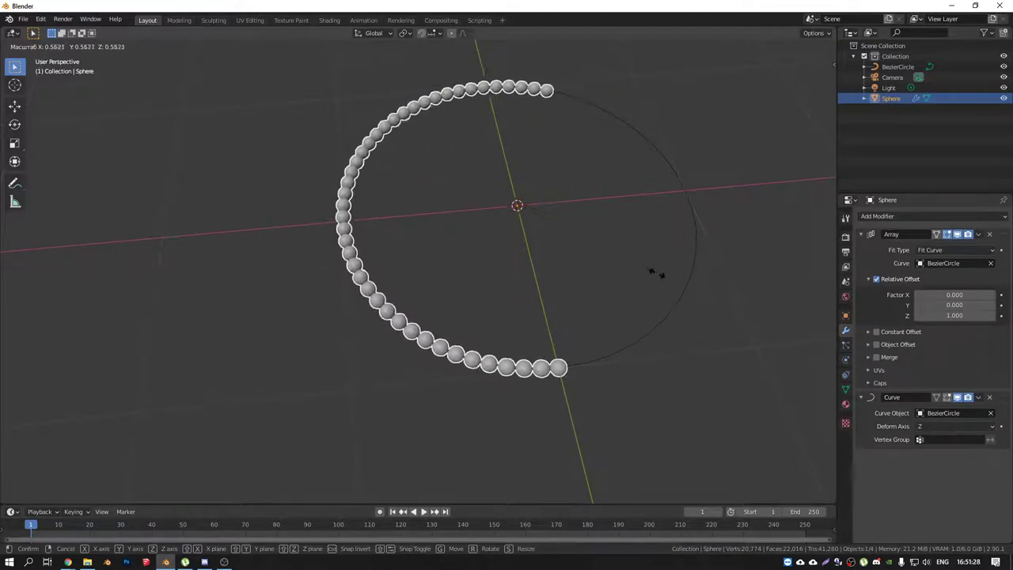
pyautogui.click(694, 307)
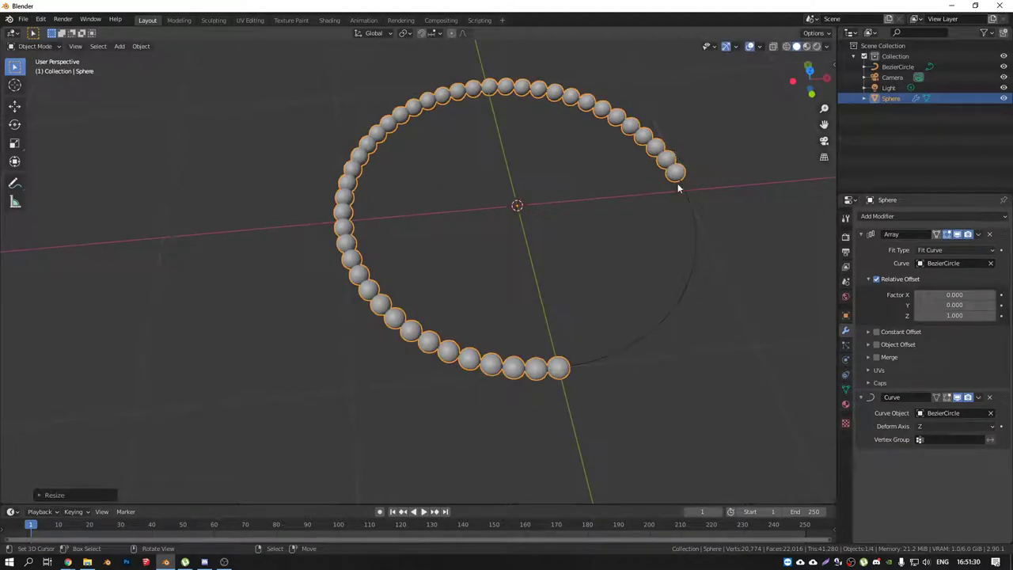
pyautogui.hotkey('ctrl', 'a')
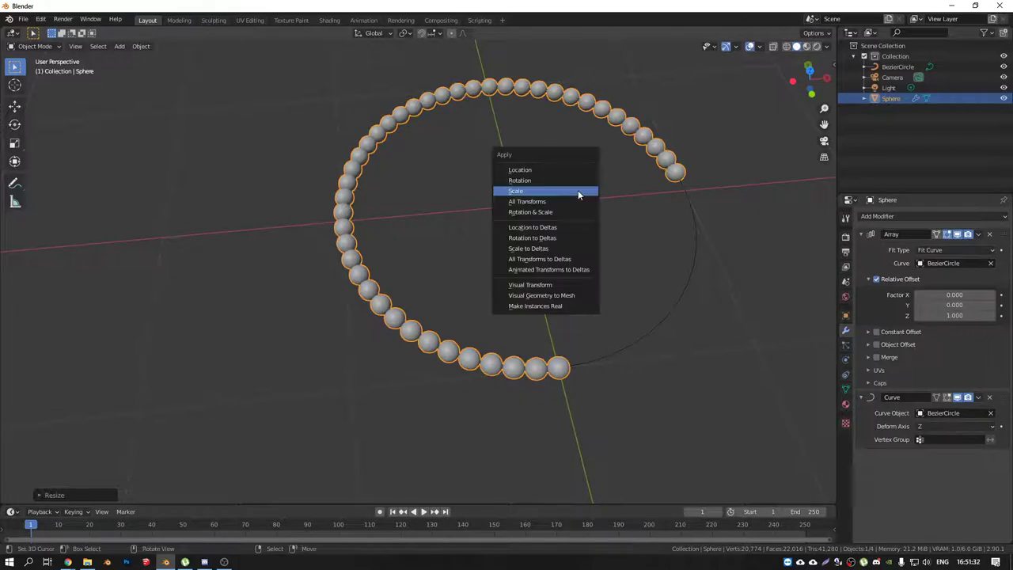
pyautogui.click(524, 195)
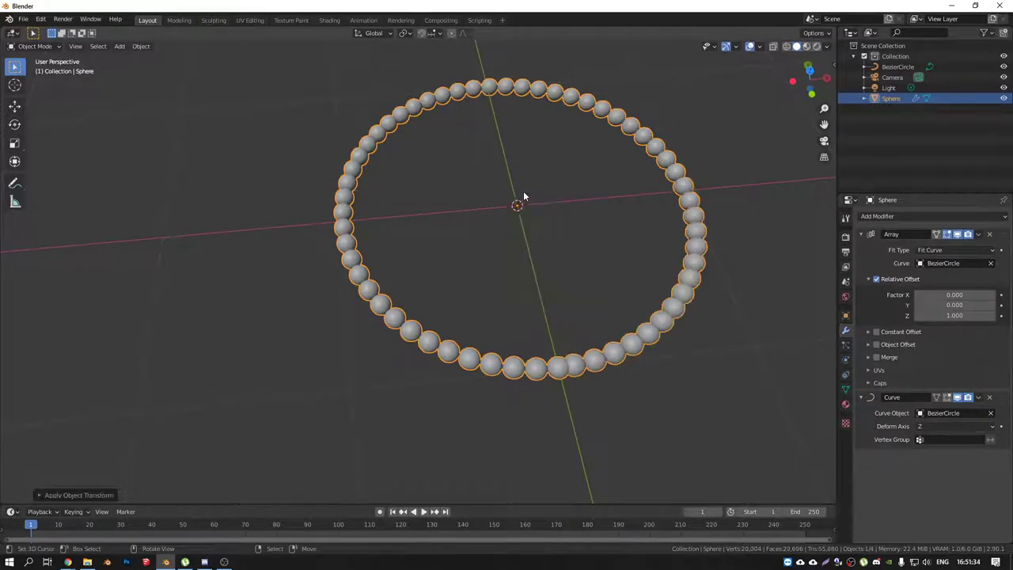
# Step: Scale the beads up until they overlap heavily and apply the scale to refit them around the circle
pyautogui.press('s')
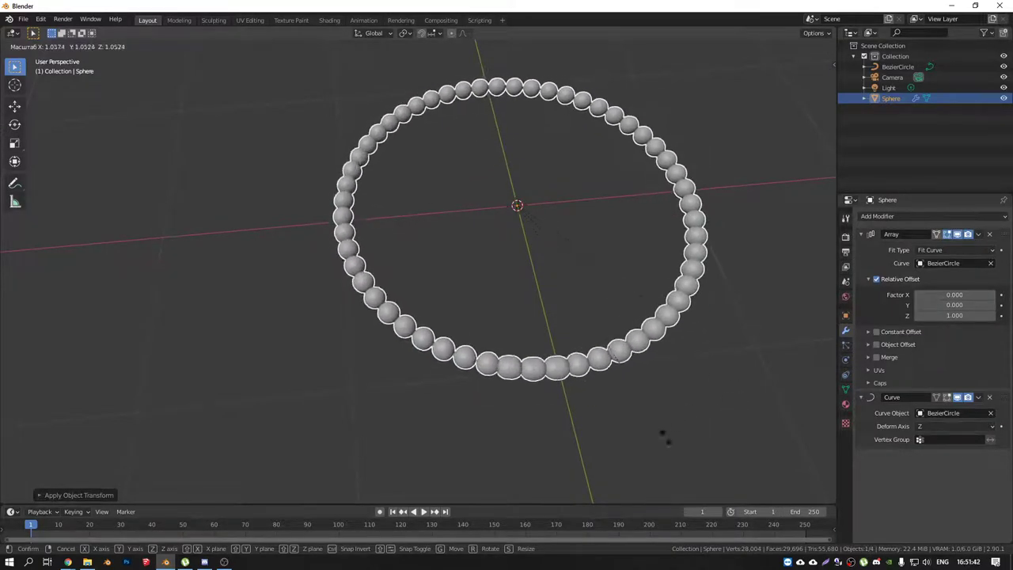
pyautogui.click(782, 249)
pyautogui.hotkey('ctrl', 'a')
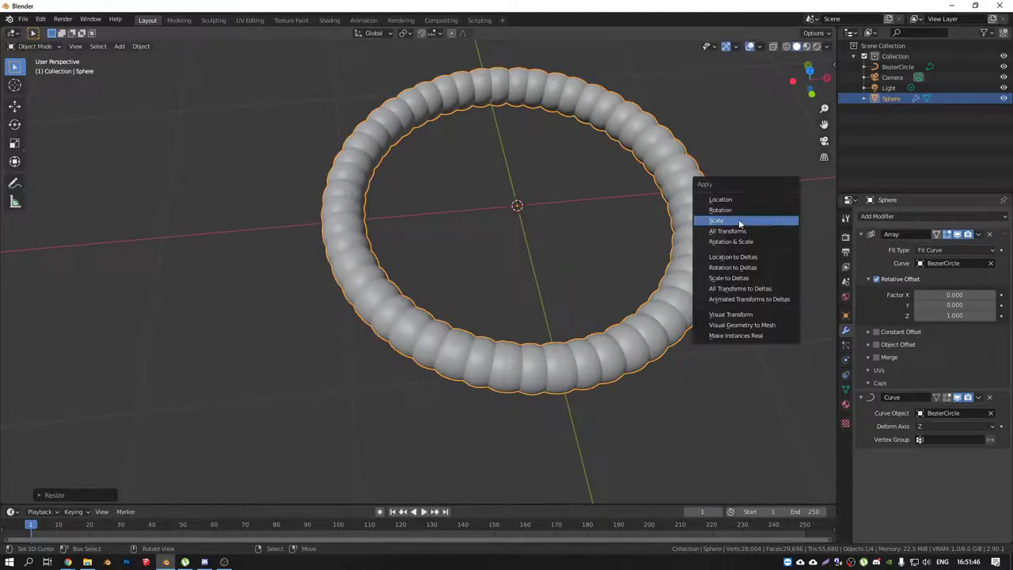
pyautogui.click(778, 220)
# Step: Scale the bead ring down slightly to about 0.98 of its size
pyautogui.moveTo(643, 272); pyautogui.dragTo(550, 293, button='middle')
pyautogui.press('s')
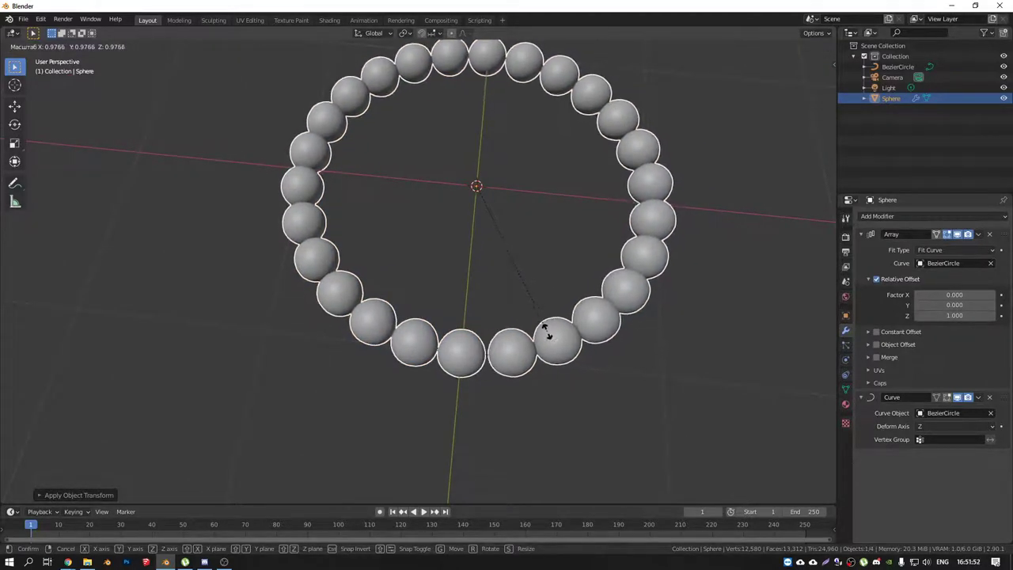
pyautogui.click(550, 332)
# Step: Dent the BezierCircle by moving its upper control point inward and its handle by about 0.72 m in X and 0.77 m in Y
pyautogui.press('KP_7')
pyautogui.scroll(-5, 601, 263)
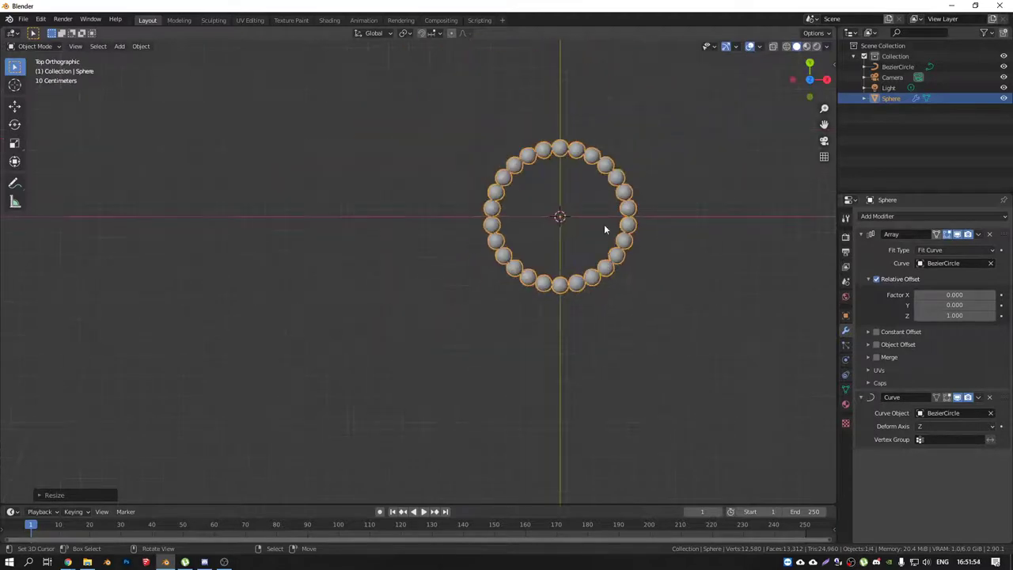
pyautogui.press('Tab')
pyautogui.press('Tab')
pyautogui.click(596, 246)
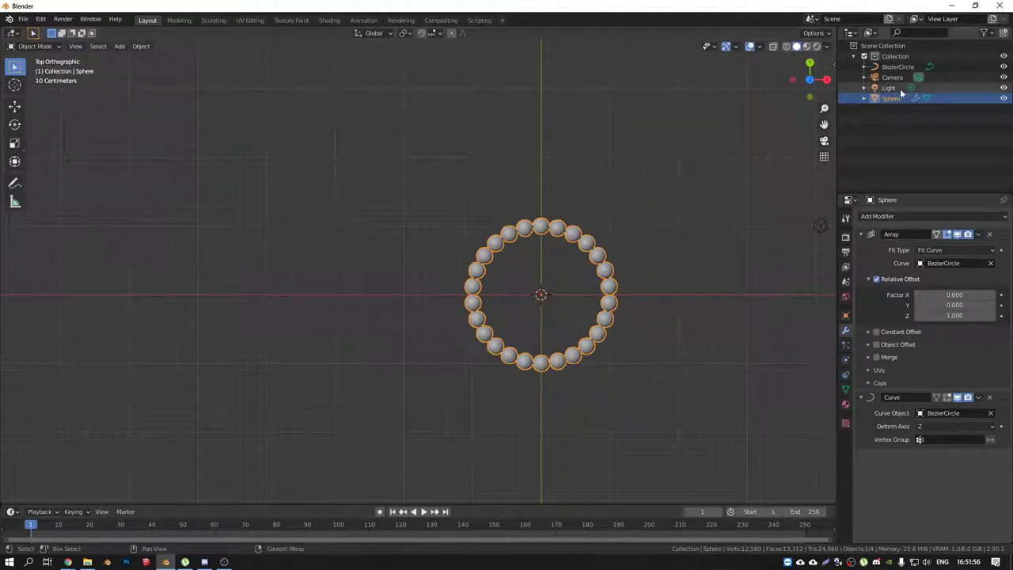
pyautogui.press('Tab')
pyautogui.scroll(4, 620, 231)
pyautogui.click(474, 209)
pyautogui.press('g')
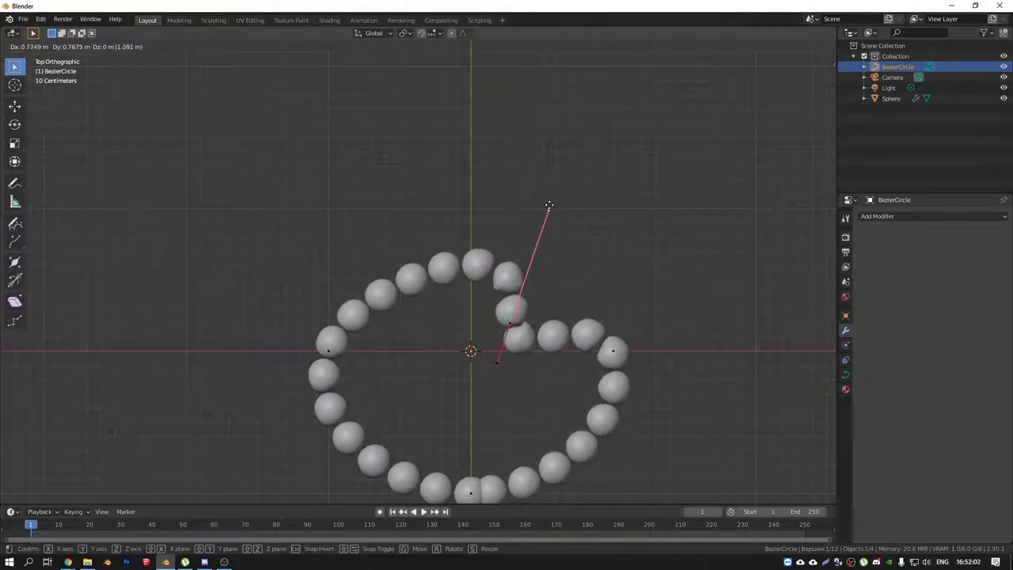
pyautogui.click(547, 203)
# Step: Move the dented control point's upper handle by about -0.26 m in X and -0.17 m in Y to stand vertical
pyautogui.scroll(3, 530, 311)
pyautogui.scroll(3, 531, 311)
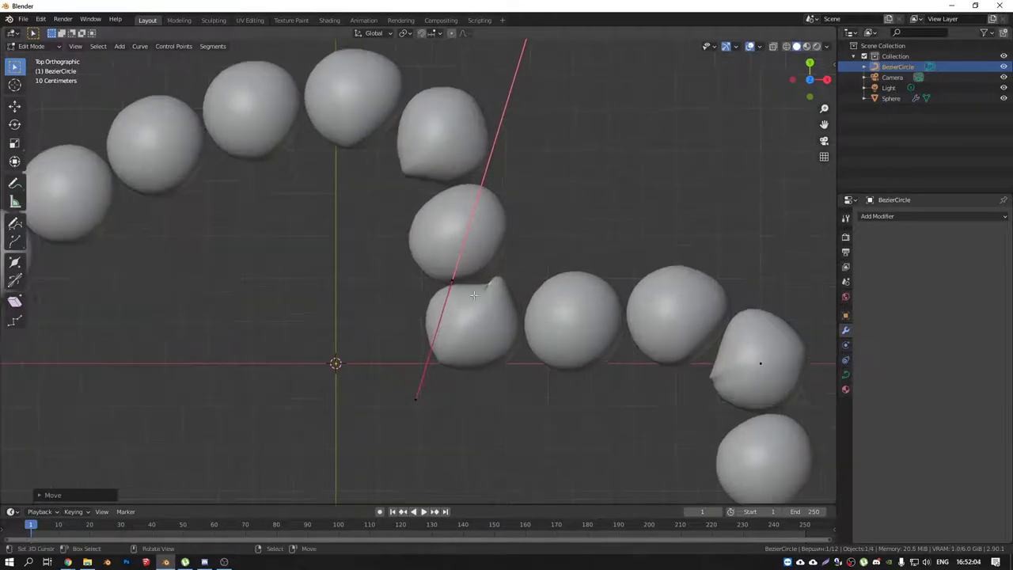
pyautogui.scroll(-3, 494, 170)
pyautogui.press('g')
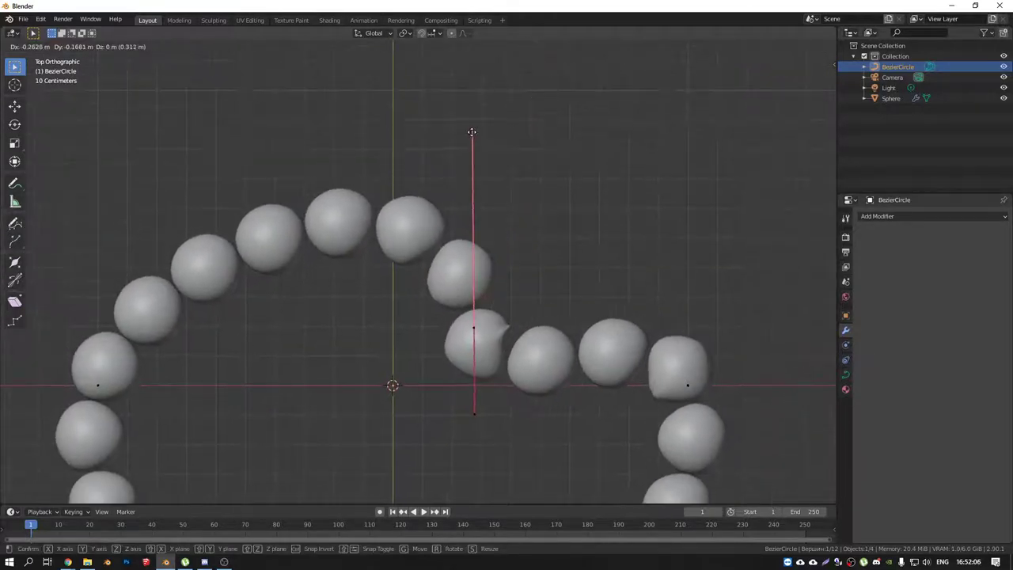
pyautogui.click(492, 332)
pyautogui.scroll(3, 493, 333)
pyautogui.scroll(-4, 457, 398)
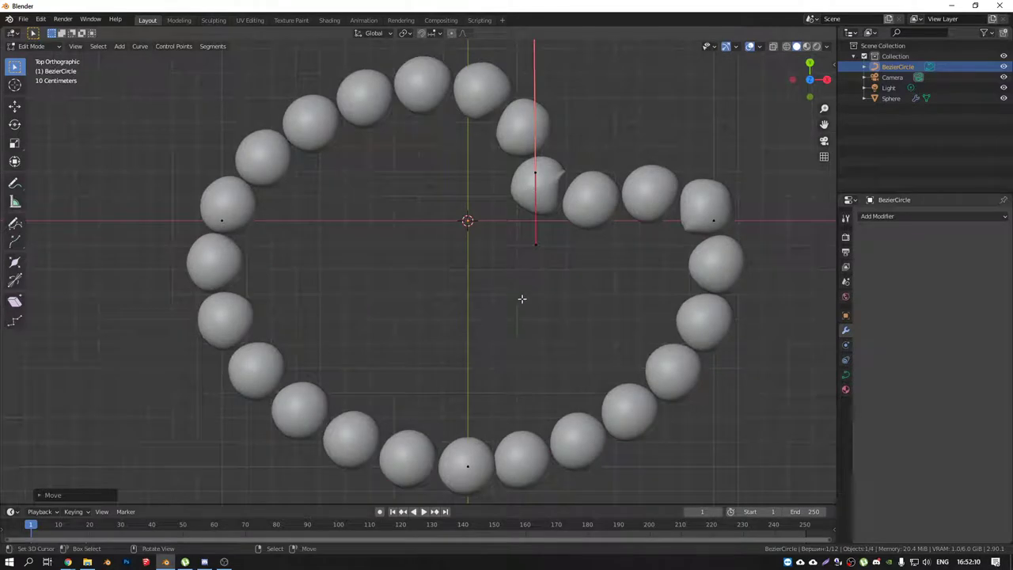
pyautogui.moveTo(505, 249); pyautogui.dragTo(584, 259, button='middle')
pyautogui.scroll(-3, 487, 209)
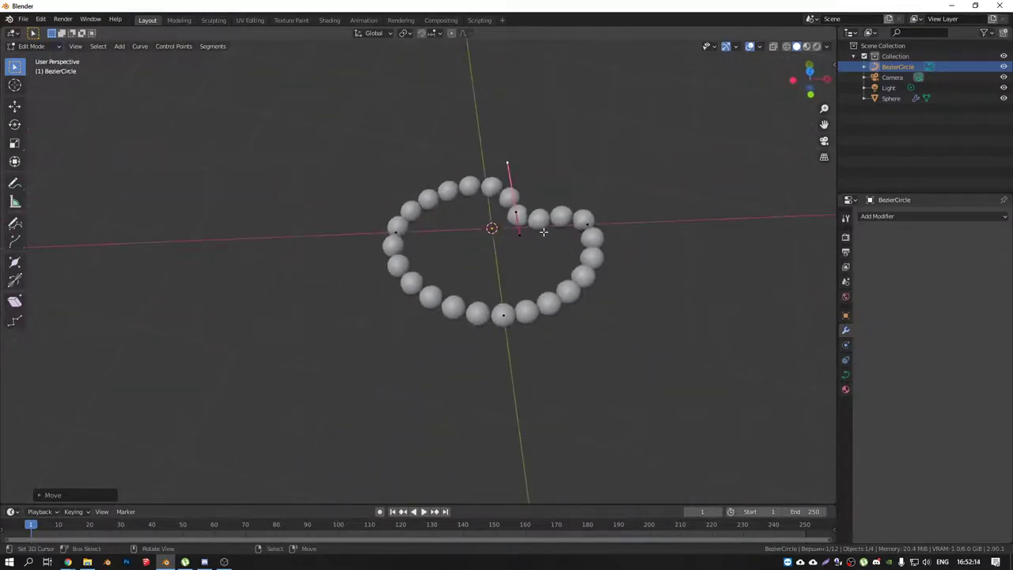
# Step: Leave curve editing and remove the Array and Curve modifiers from the sphere
pyautogui.press('Tab')
pyautogui.moveTo(537, 226); pyautogui.dragTo(544, 222, button='middle')
pyautogui.click(543, 222)
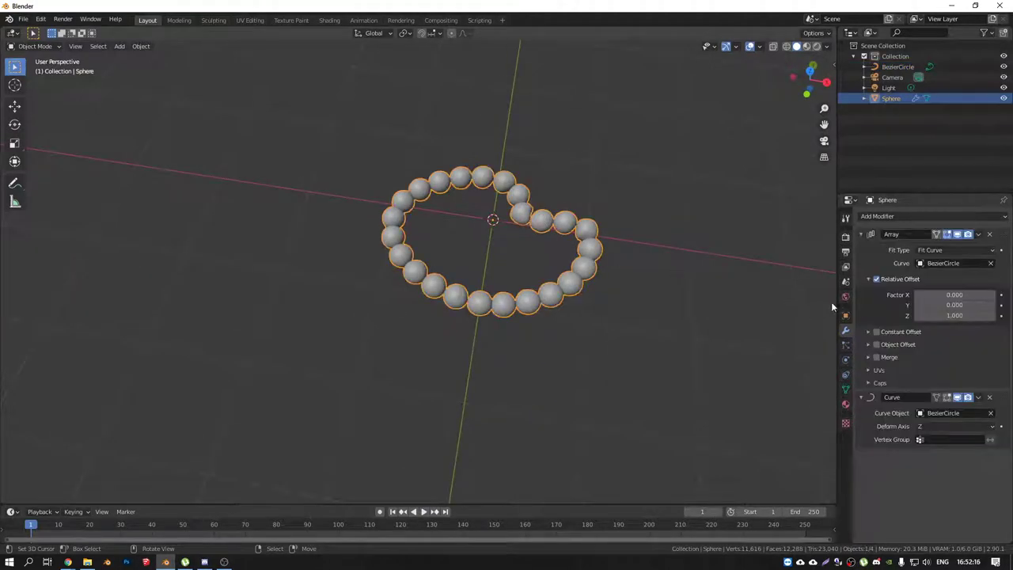
pyautogui.click(990, 235)
pyautogui.click(992, 234)
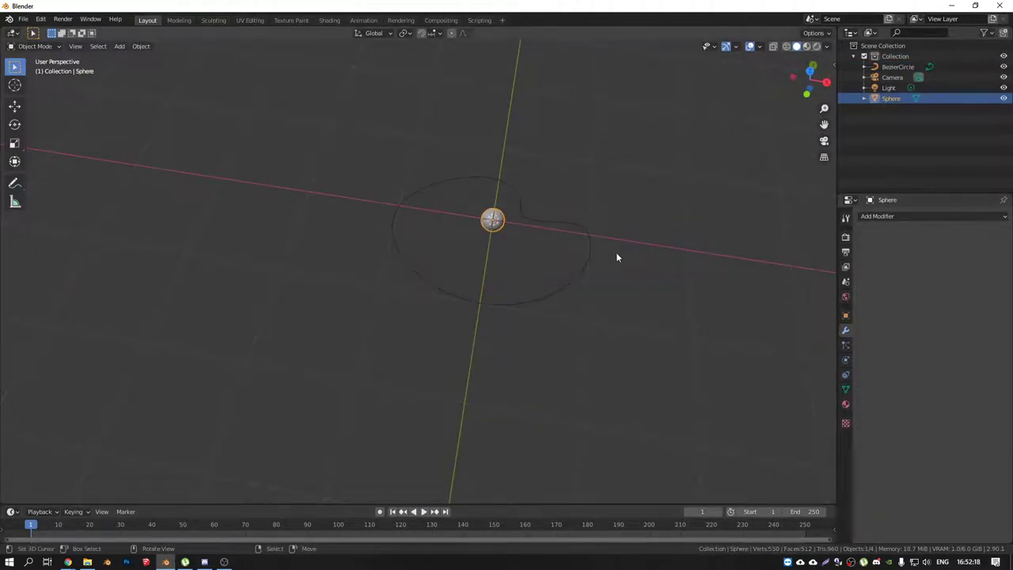
# Step: Add a mesh plane at the sphere's location
pyautogui.moveTo(615, 252); pyautogui.dragTo(547, 255, button='middle')
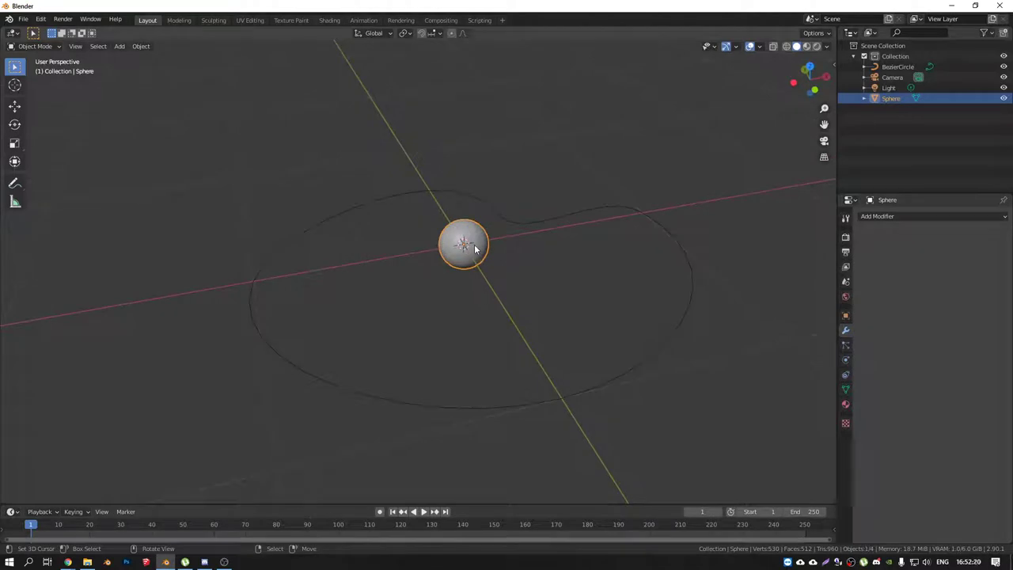
pyautogui.hotkey('shift', 'a')
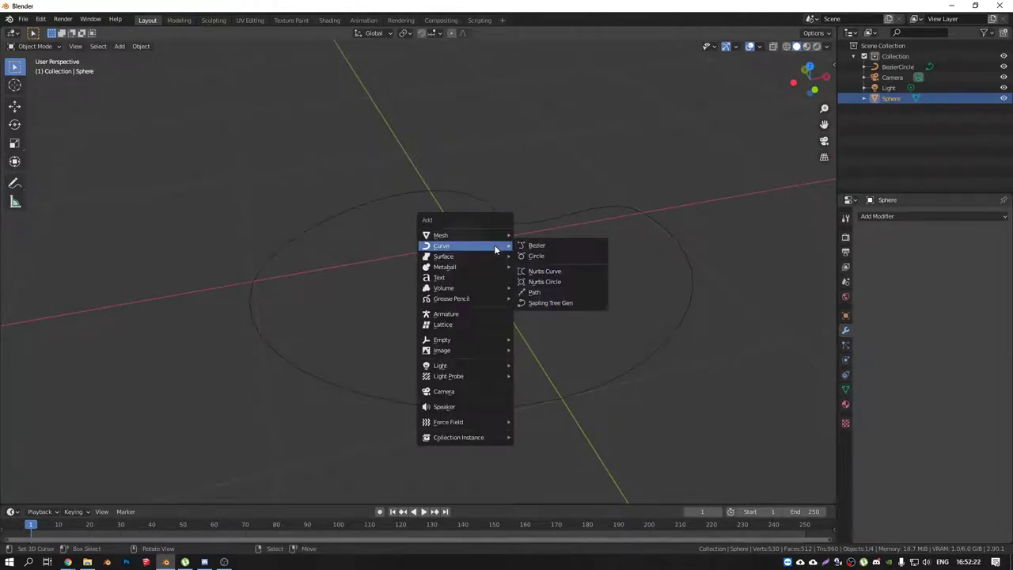
pyautogui.moveTo(491, 234)
pyautogui.click(535, 233)
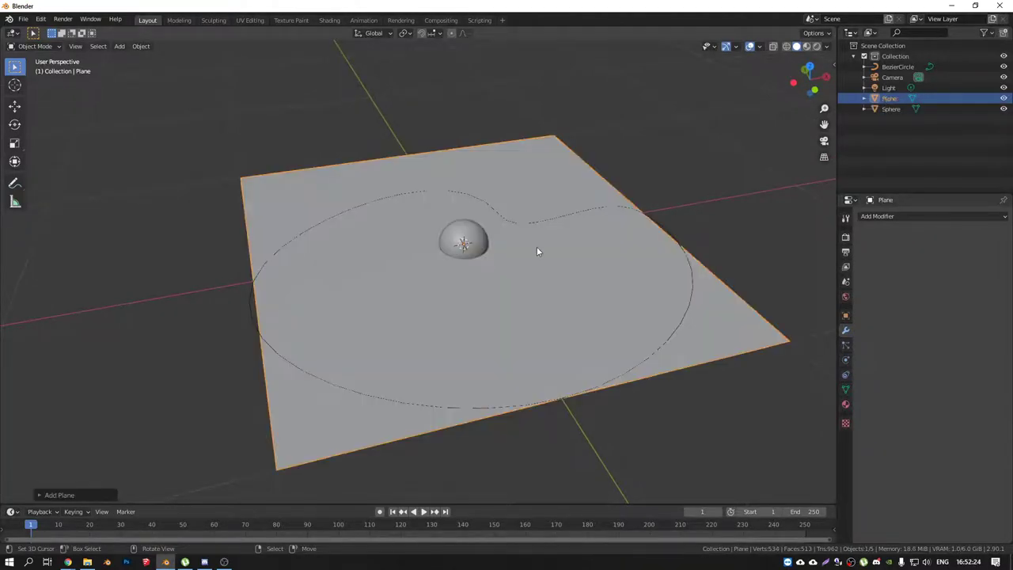
# Step: Scale the plane down to about 0.17, slightly wider than the sphere, and apply its scale
pyautogui.scroll(-4, 537, 246)
pyautogui.press('s')
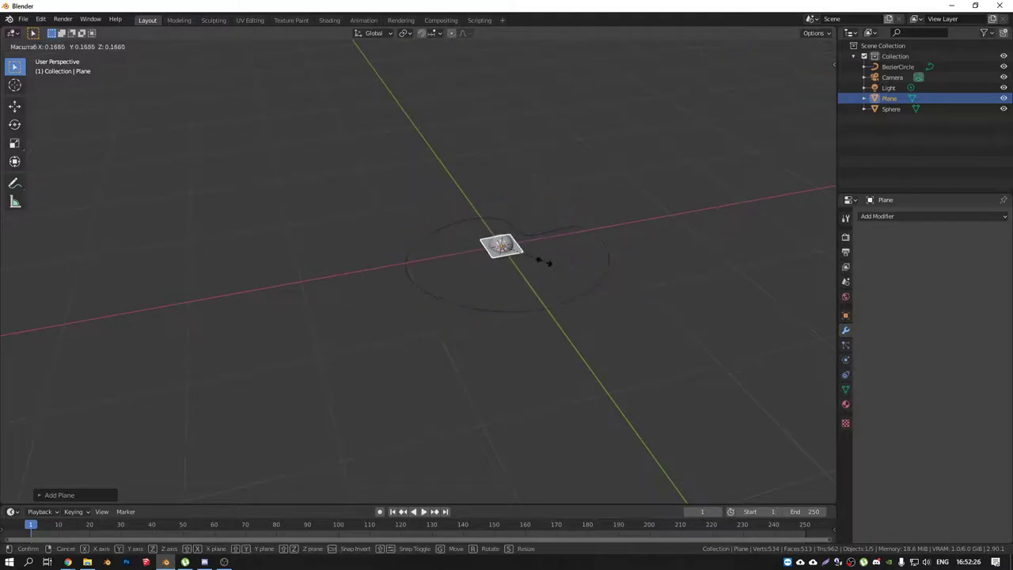
pyautogui.click(541, 259)
pyautogui.hotkey('ctrl', 'a')
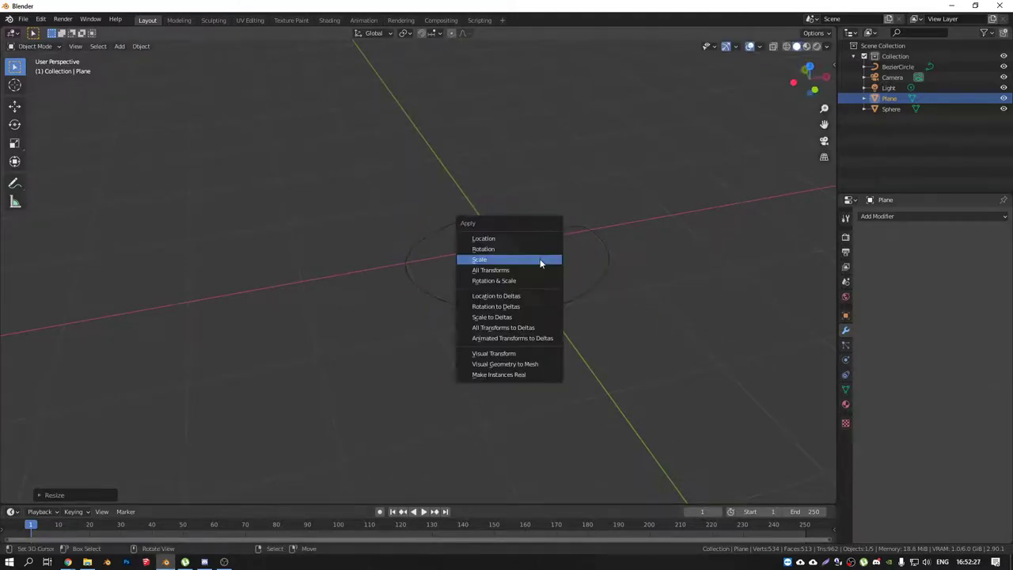
pyautogui.click(481, 260)
pyautogui.moveTo(481, 262); pyautogui.dragTo(493, 241, button='middle')
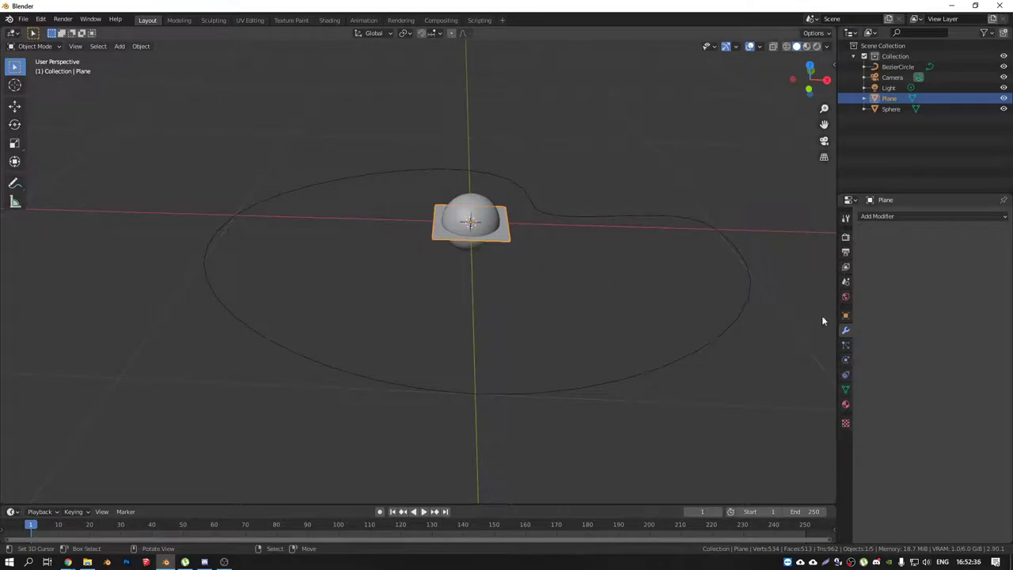
# Step: Add an Array modifier to the plane
pyautogui.click(888, 218)
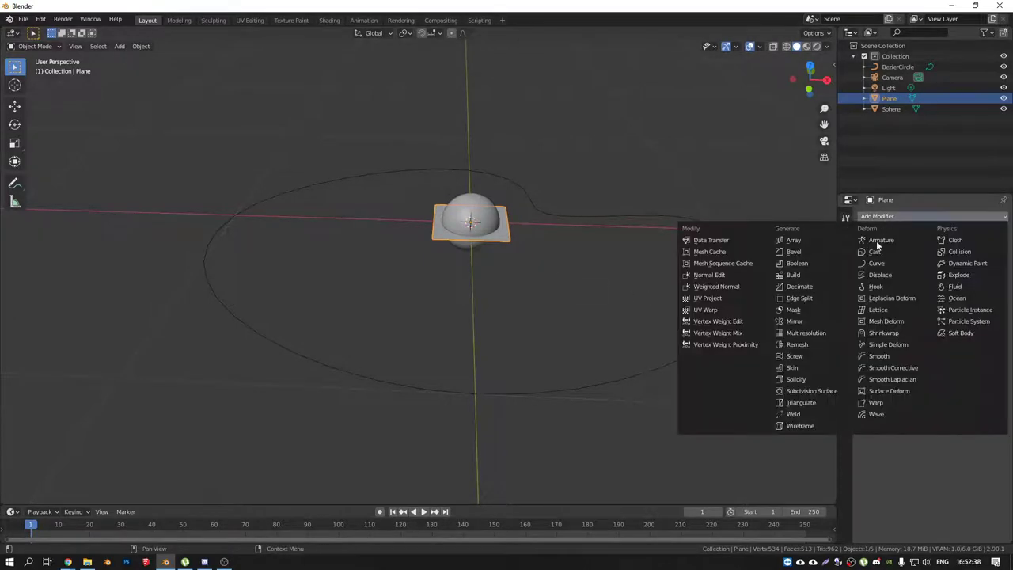
pyautogui.click(800, 241)
pyautogui.moveTo(763, 276); pyautogui.dragTo(543, 258, button='middle')
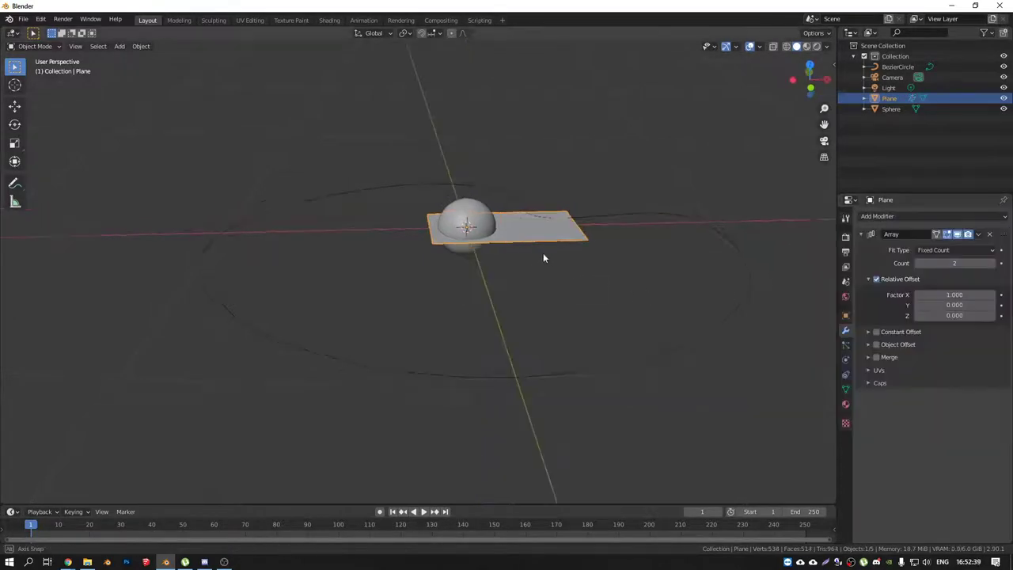
# Step: Set the plane array's relative offset factors to 0 on X and 1 on Z
pyautogui.click(954, 316)
pyautogui.write('1')
pyautogui.press('Return')
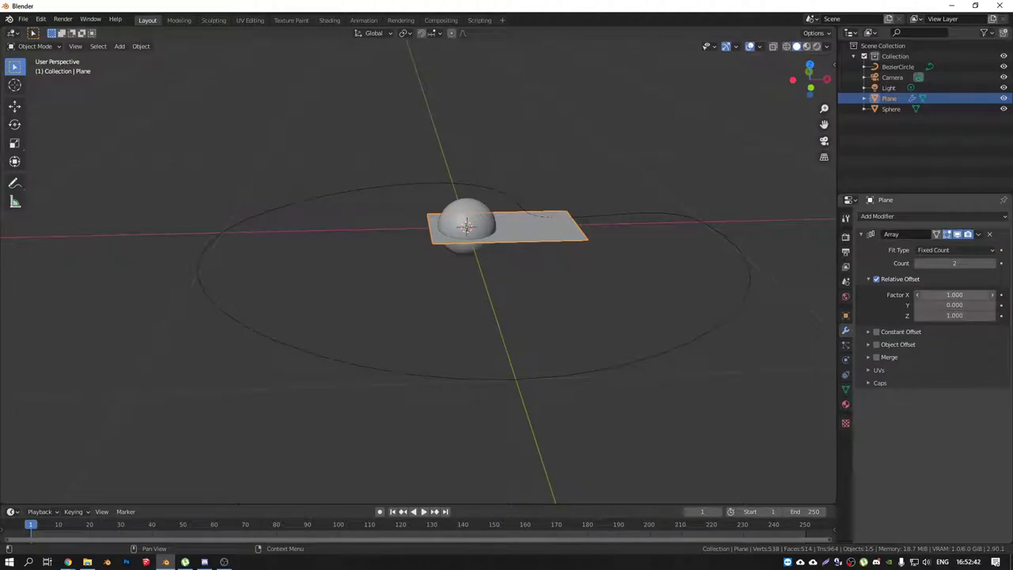
pyautogui.click(954, 295)
pyautogui.write('0')
pyautogui.press('Return')
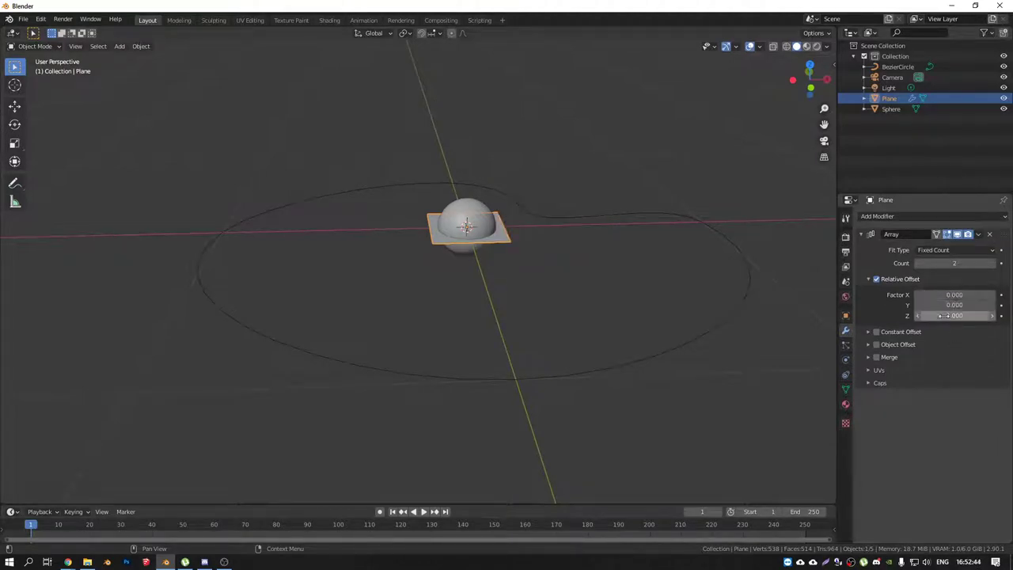
# Step: Raise the plane array's count to 6
pyautogui.click(992, 263)
pyautogui.click(993, 262)
pyautogui.click(992, 263)
pyautogui.click(993, 263)
pyautogui.moveTo(696, 245); pyautogui.dragTo(481, 249, button='middle')
pyautogui.scroll(3, 481, 249)
pyautogui.keyDown('shift'); pyautogui.moveTo(387, 237); pyautogui.dragTo(471, 279, button='middle'); pyautogui.keyUp('shift')
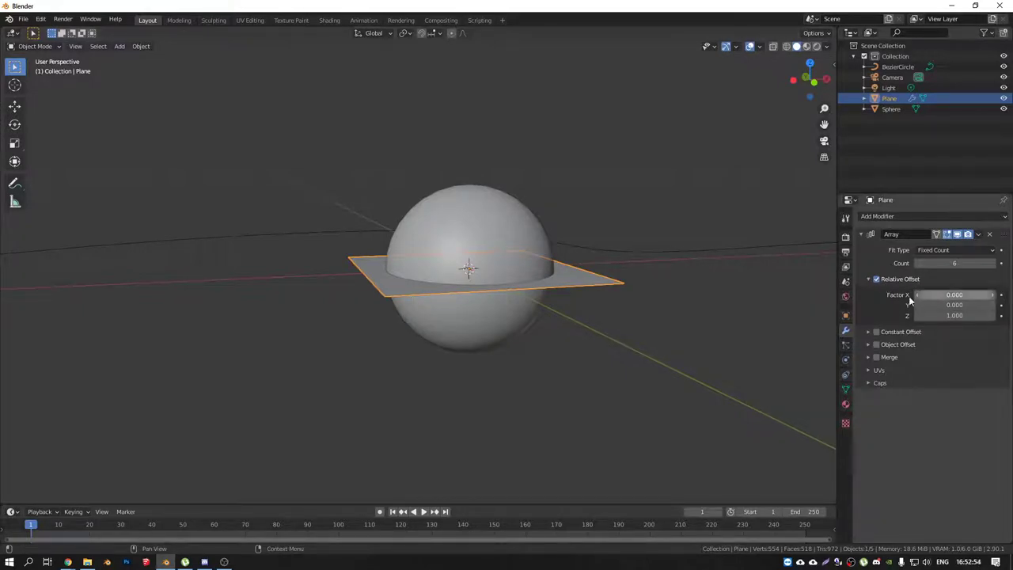
# Step: Replace the array's relative offset with a constant offset of 0.34 m along Z
pyautogui.moveTo(680, 302); pyautogui.dragTo(575, 282, button='middle')
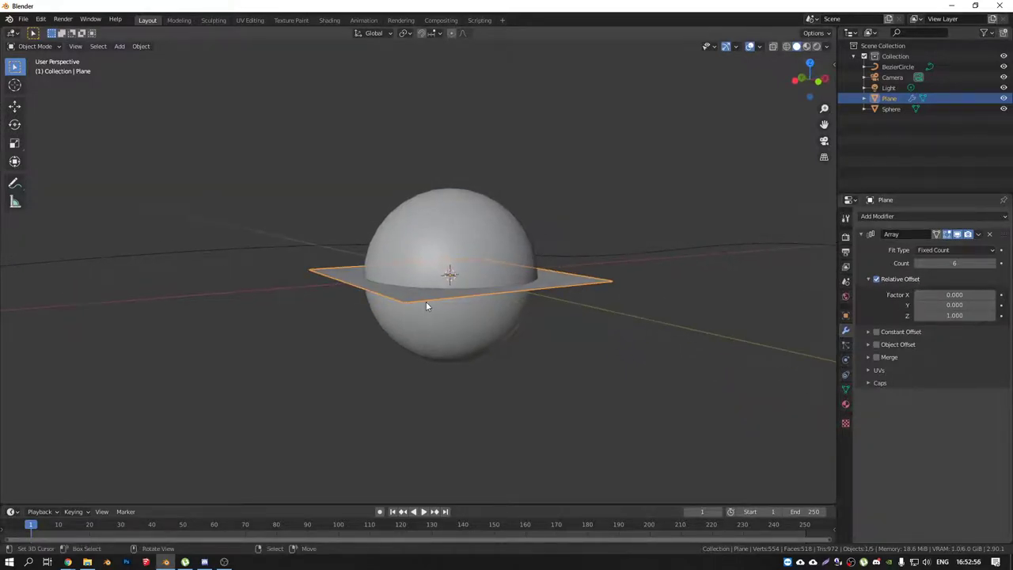
pyautogui.scroll(-3, 427, 305)
pyautogui.click(877, 280)
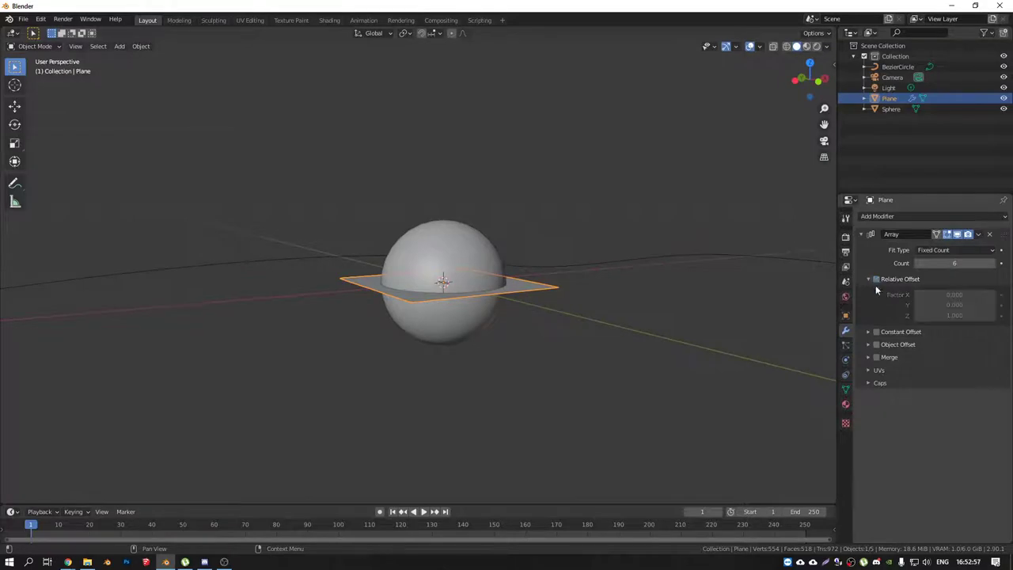
pyautogui.click(870, 332)
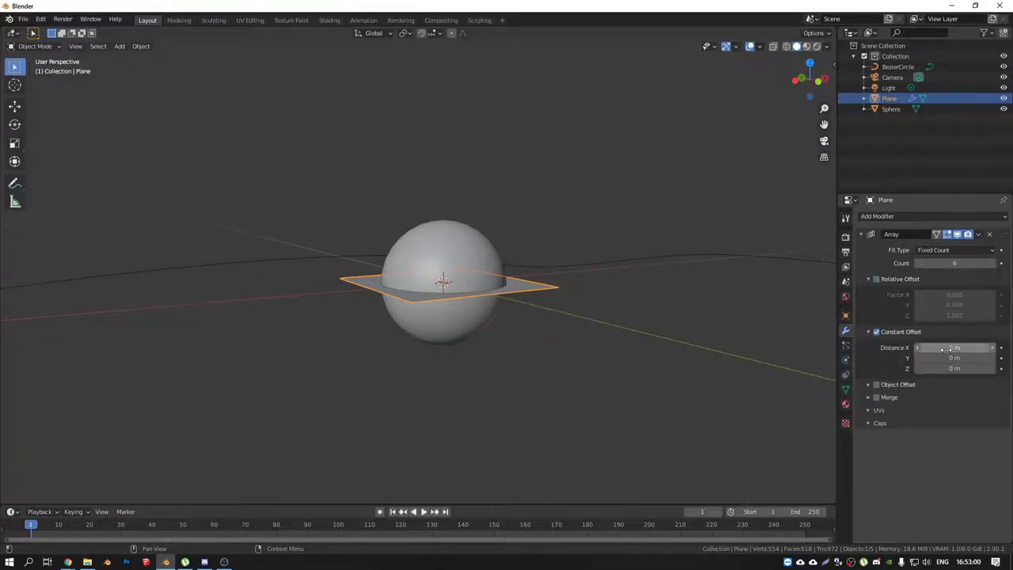
pyautogui.moveTo(954, 368); pyautogui.dragTo(993, 368)
pyautogui.scroll(-4, 618, 290)
pyautogui.moveTo(617, 290); pyautogui.dragTo(503, 318, button='middle')
# Step: Add a Curve modifier to the plane using BezierCircle as the curve object and Z as the deform axis
pyautogui.click(937, 215)
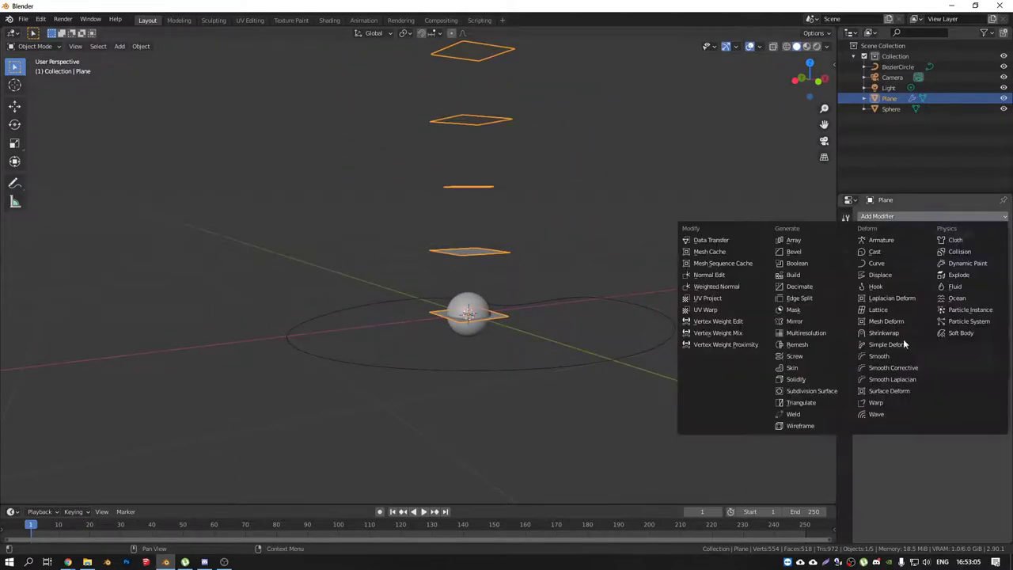
pyautogui.click(874, 263)
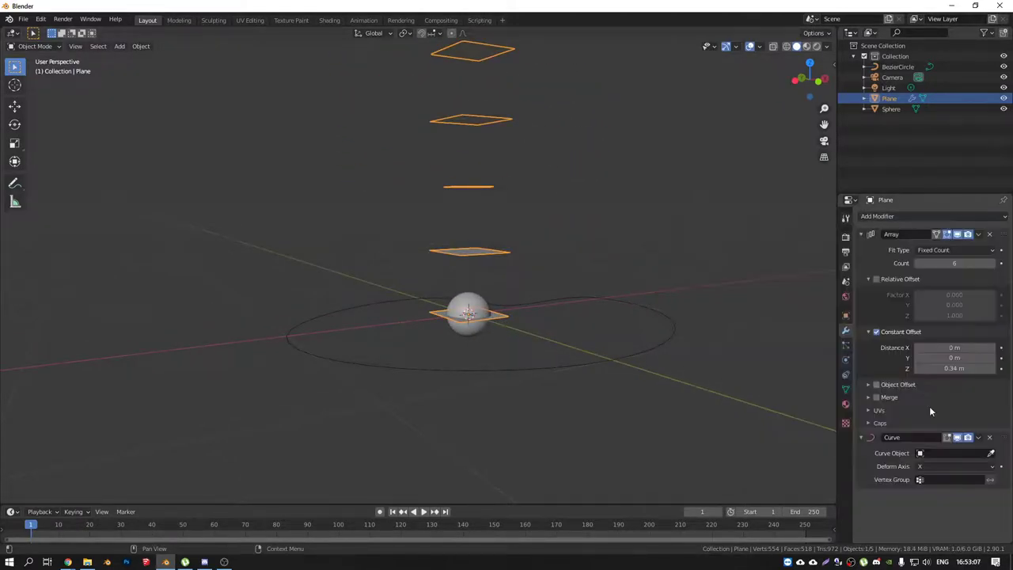
pyautogui.click(991, 454)
pyautogui.click(668, 338)
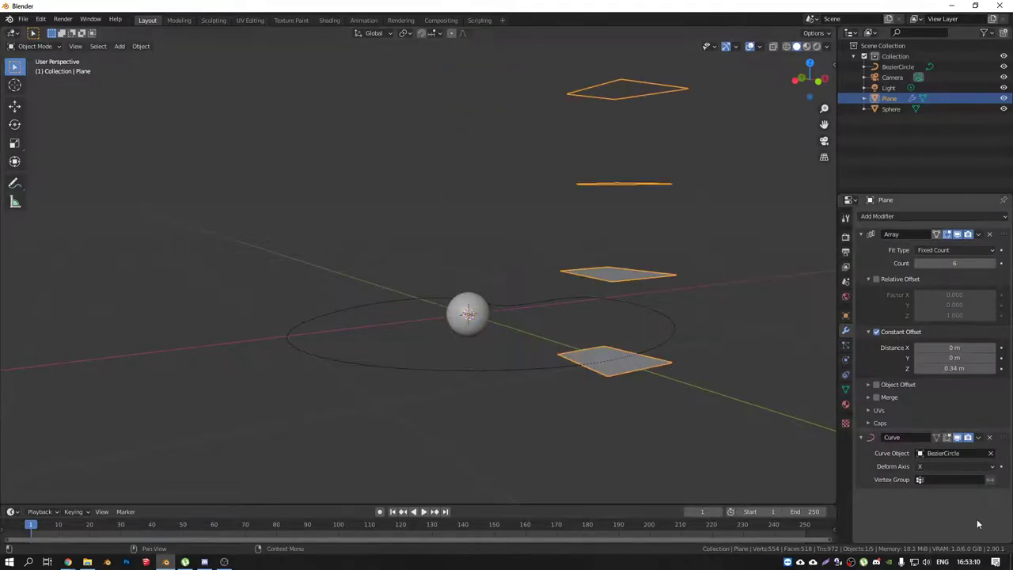
pyautogui.click(953, 466)
pyautogui.click(932, 431)
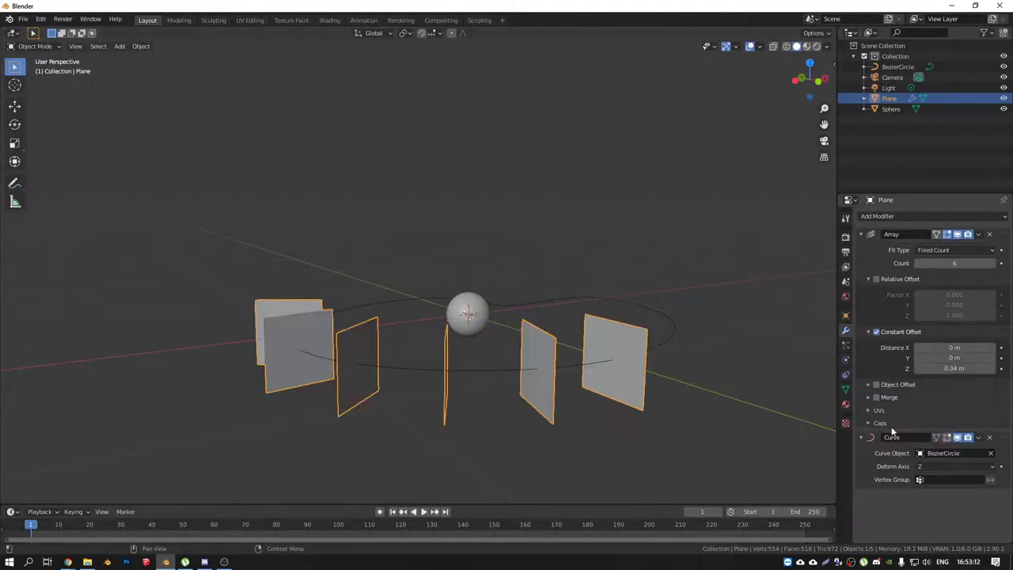
# Step: Select the sphere and then the plane array, and try to make the plane the sphere's object parent
pyautogui.moveTo(507, 340); pyautogui.dragTo(480, 370, button='middle')
pyautogui.scroll(-3, 478, 391)
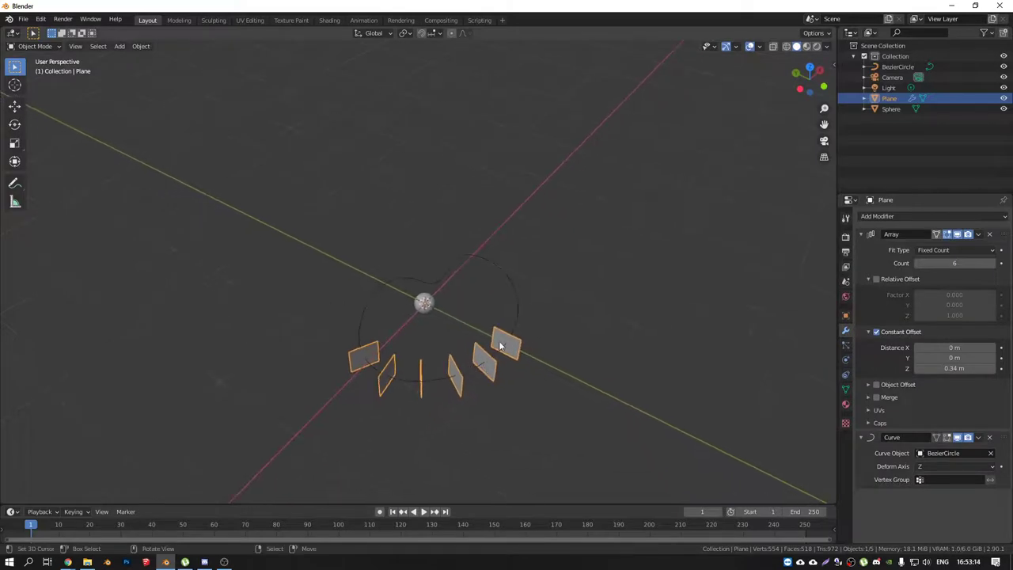
pyautogui.click(427, 304)
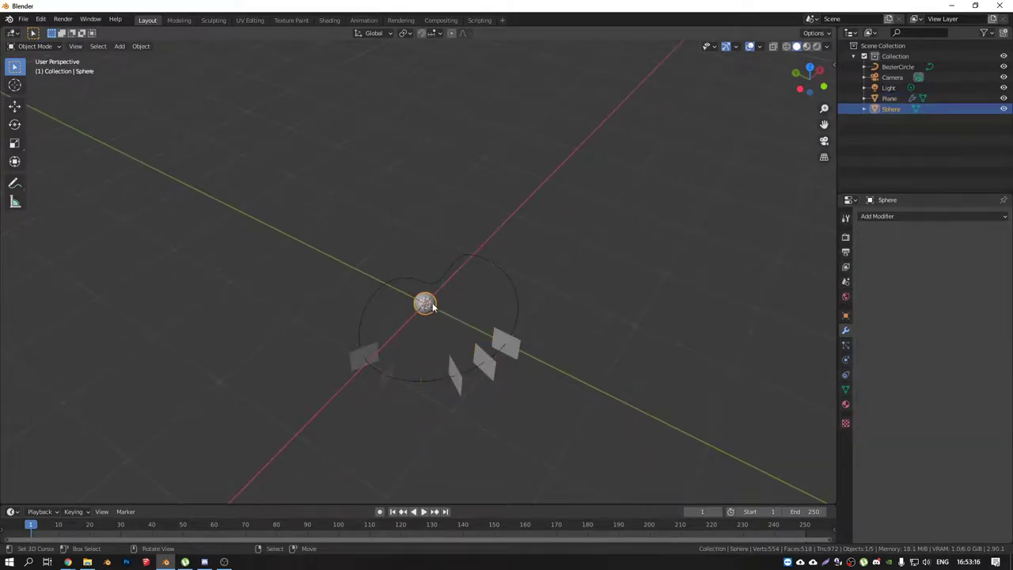
pyautogui.click(501, 336)
pyautogui.click(437, 304)
pyautogui.moveTo(502, 336); pyautogui.dragTo(505, 337)
pyautogui.click(427, 303)
pyautogui.keyDown('shift'); pyautogui.click(502, 340); pyautogui.keyUp('shift')
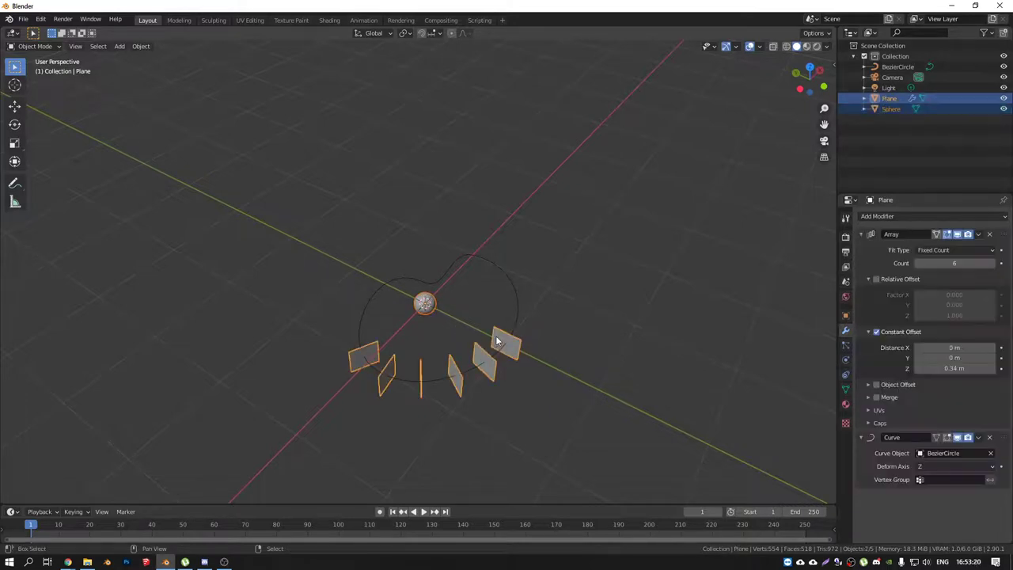
pyautogui.scroll(3, 425, 304)
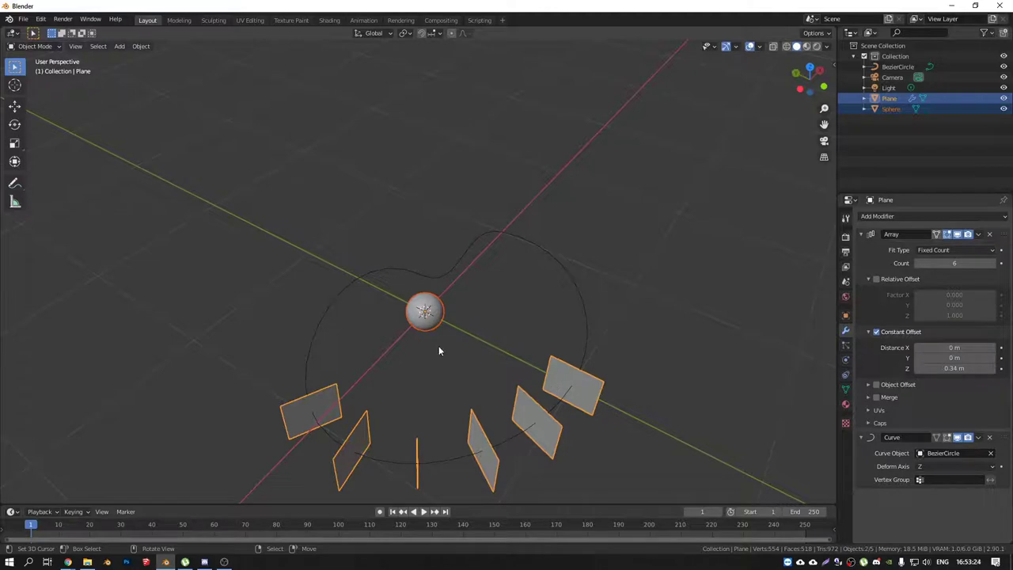
pyautogui.hotkey('ctrl', 'p')
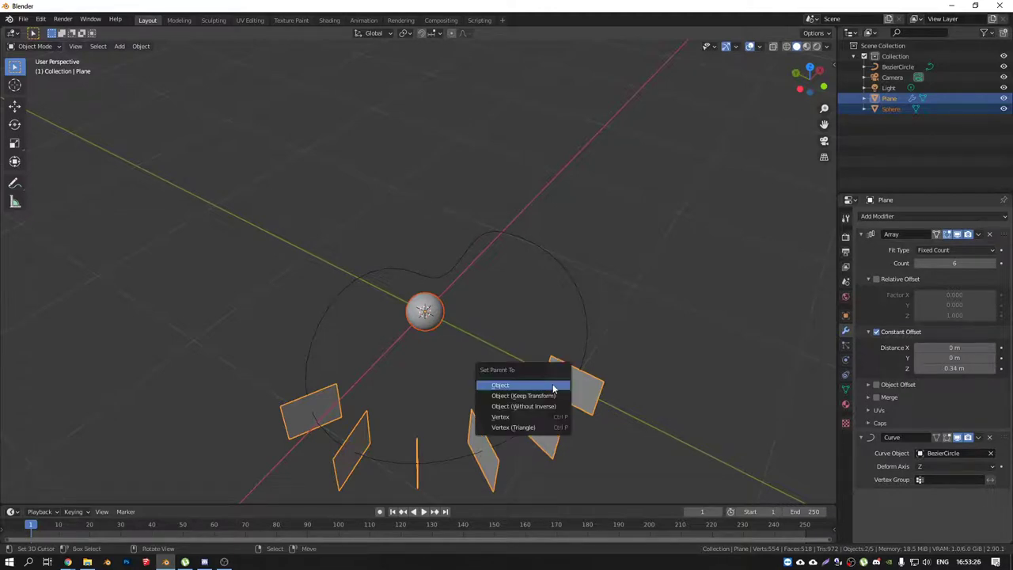
pyautogui.click(546, 386)
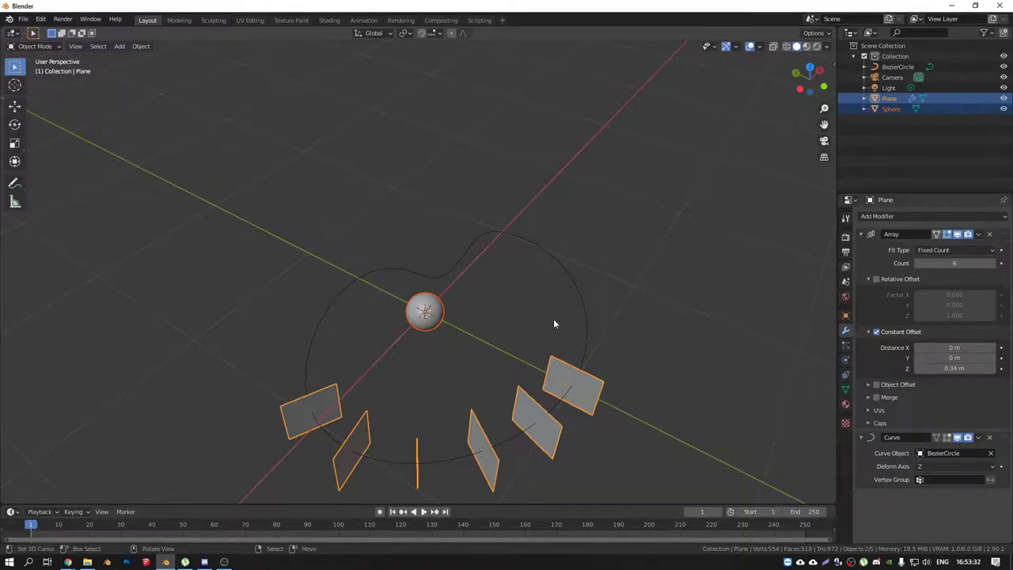
# Step: Nest the sphere under the plane in the scene hierarchy as its child
pyautogui.click(891, 108)
pyautogui.moveTo(891, 109); pyautogui.dragTo(889, 99)
pyautogui.scroll(-3, 583, 253)
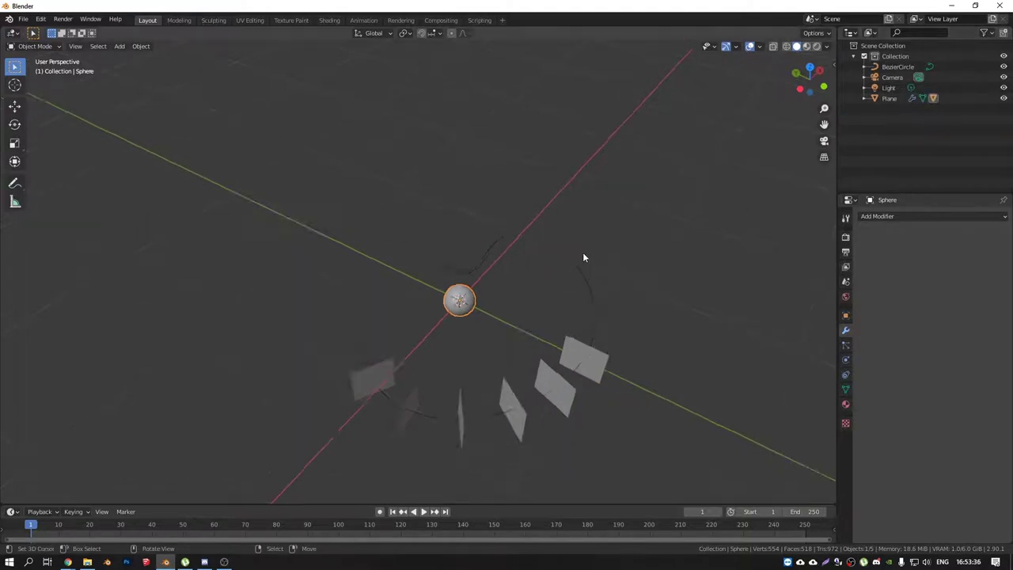
# Step: Select the plane array and open the instancing settings in its object properties
pyautogui.moveTo(582, 253); pyautogui.dragTo(581, 327, button='middle')
pyautogui.click(580, 323)
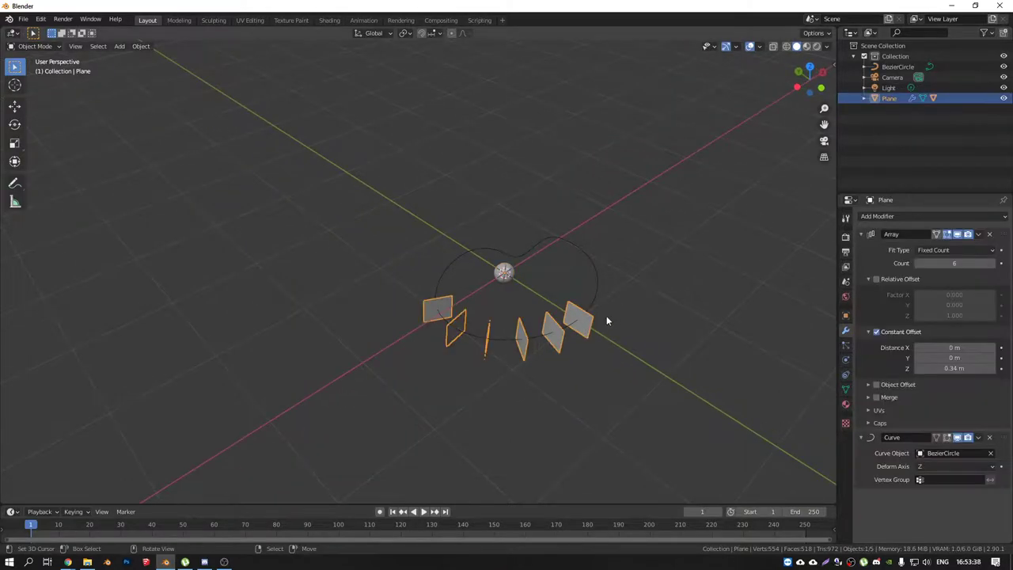
pyautogui.scroll(4, 511, 290)
pyautogui.scroll(-3, 531, 309)
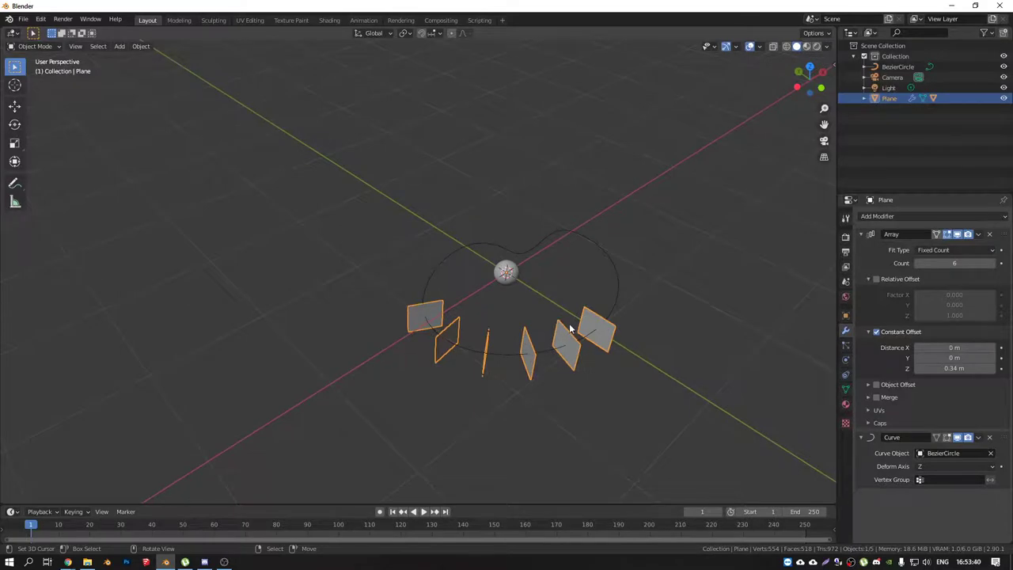
pyautogui.click(845, 316)
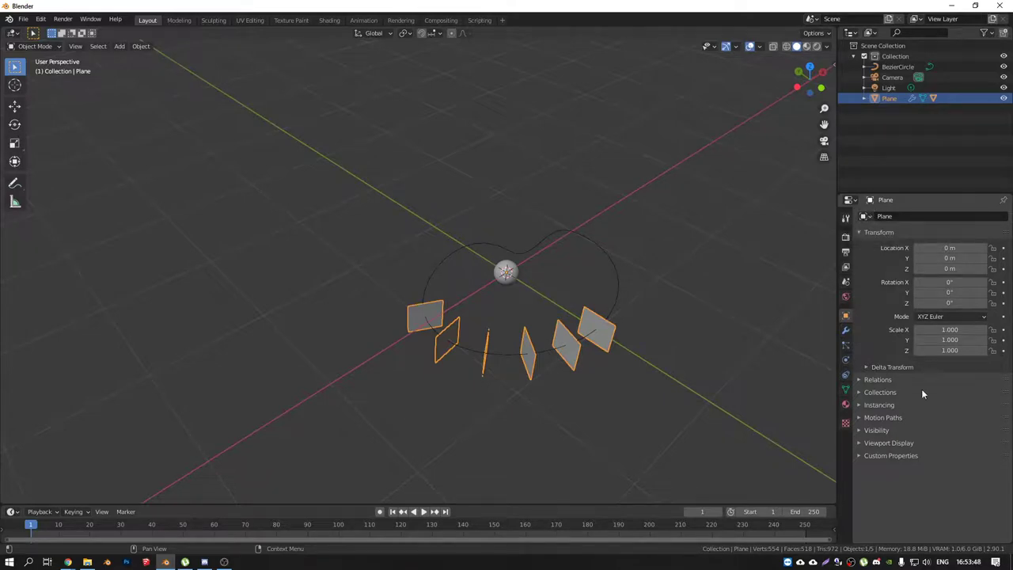
pyautogui.click(860, 405)
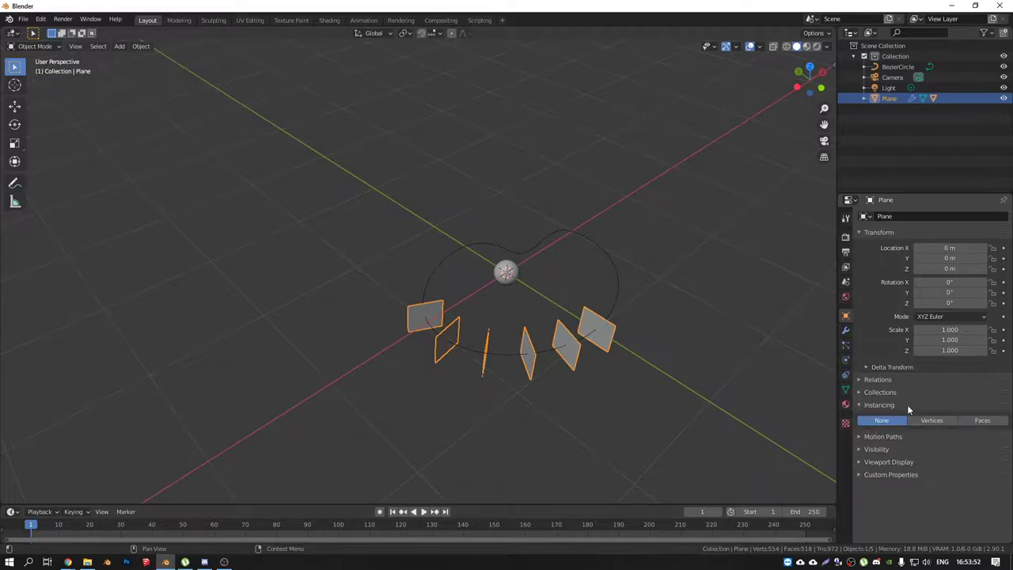
# Step: Instance the child sphere on the vertices of the plane array and inspect the arrangement
pyautogui.click(933, 420)
pyautogui.moveTo(554, 332); pyautogui.dragTo(428, 309, button='middle')
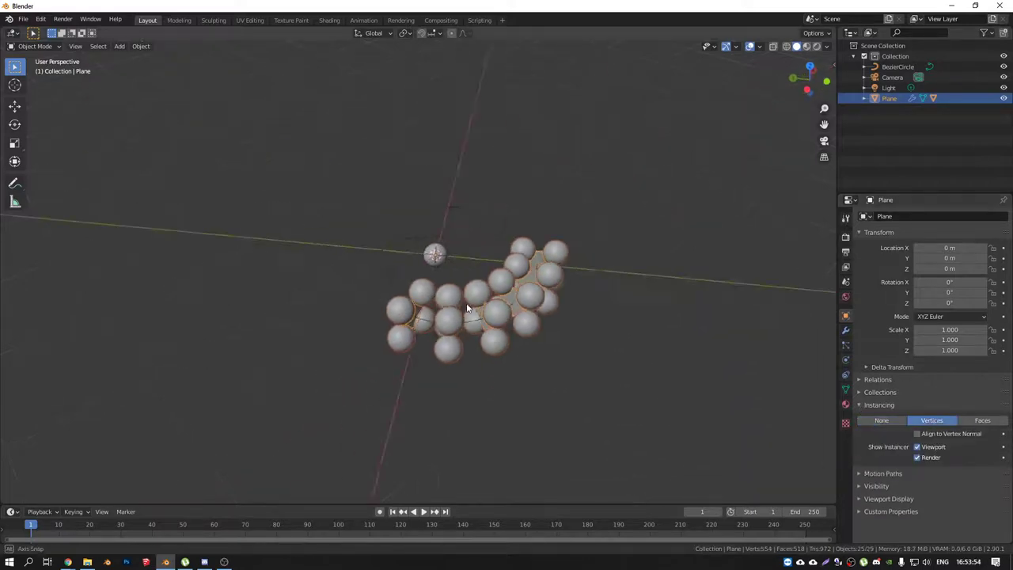
pyautogui.scroll(3, 426, 307)
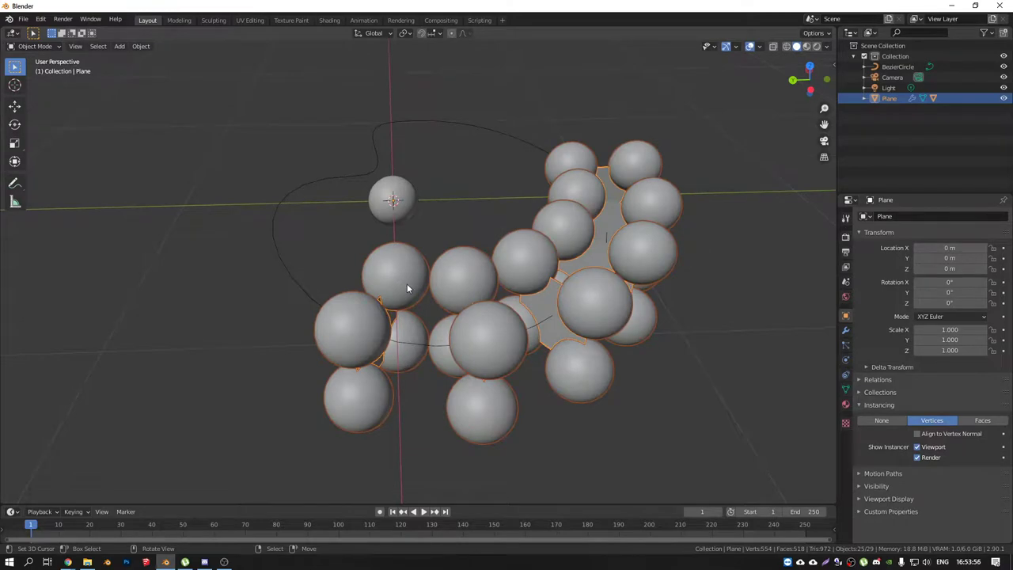
pyautogui.moveTo(413, 274); pyautogui.dragTo(374, 294, button='middle')
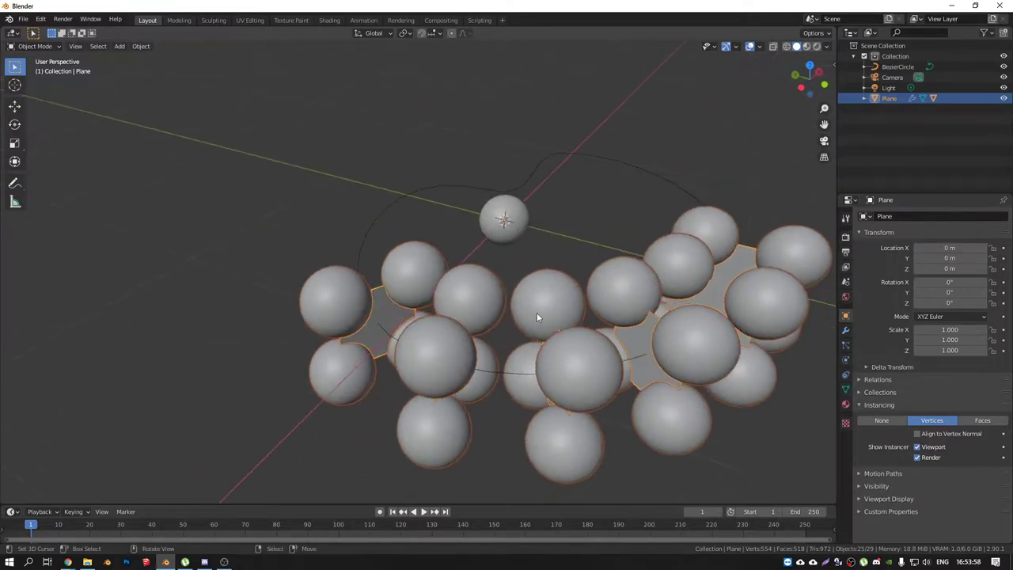
# Step: Instance the sphere on the plane's faces and hide the instancer in both viewport and render
pyautogui.click(983, 423)
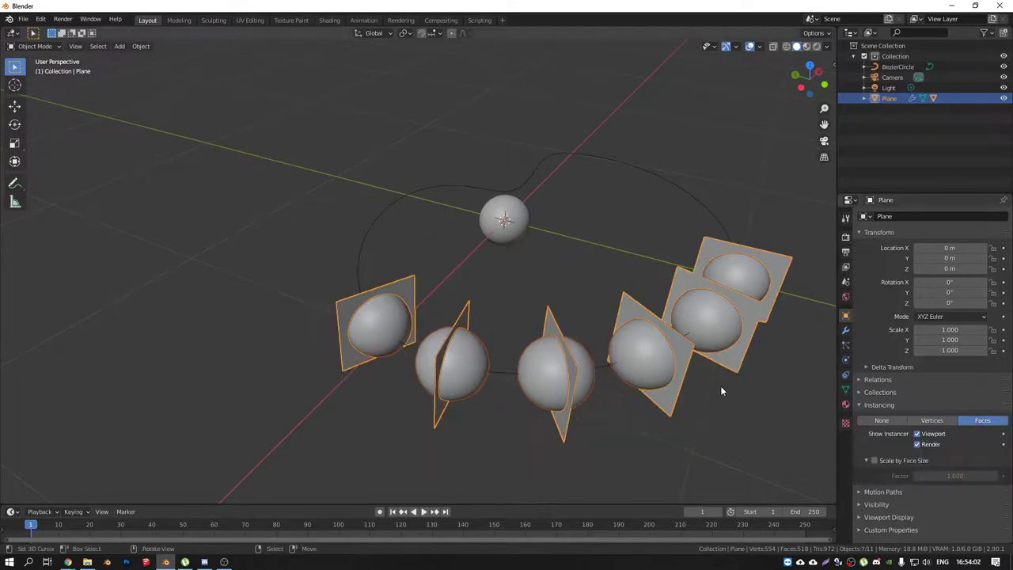
pyautogui.moveTo(720, 385); pyautogui.dragTo(773, 477, button='middle')
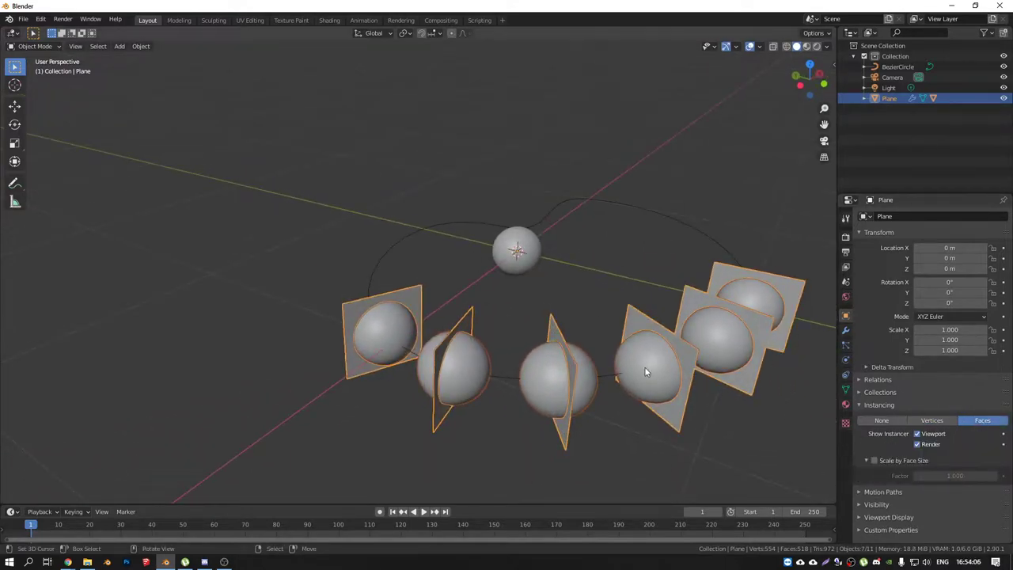
pyautogui.click(918, 433)
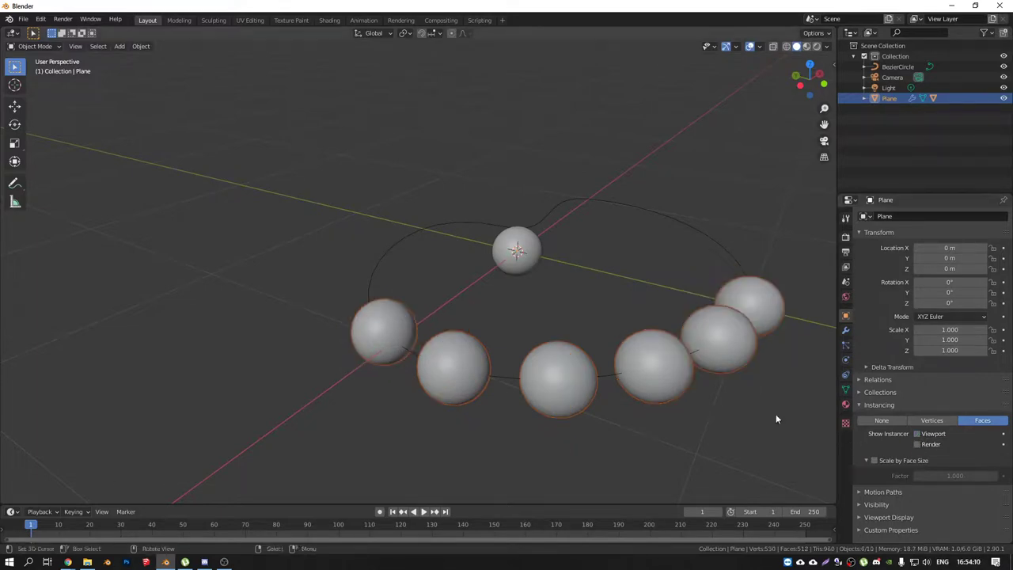
pyautogui.moveTo(776, 414); pyautogui.dragTo(590, 363, button='middle')
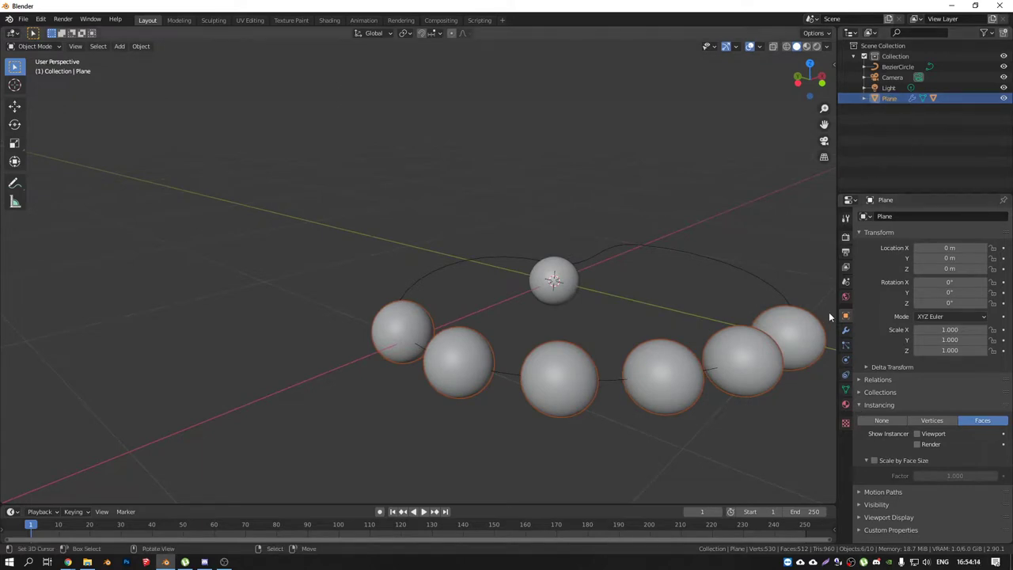
# Step: Set the plane's Array modifier count to 16 to spread the spheres around the Bezier circle, and check their spacing from above
pyautogui.click(846, 331)
pyautogui.moveTo(797, 344); pyautogui.dragTo(515, 335, button='middle')
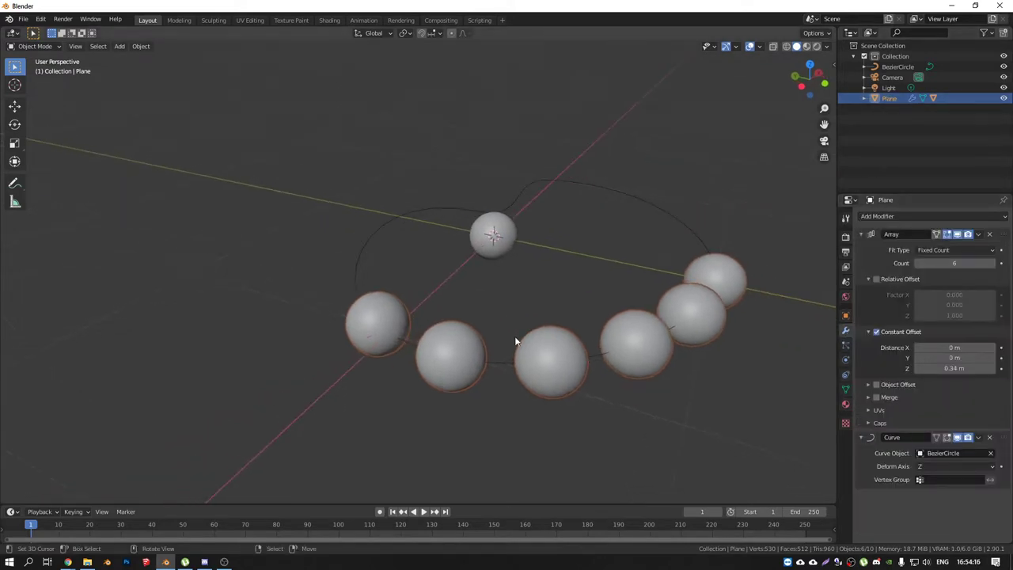
pyautogui.click(493, 234)
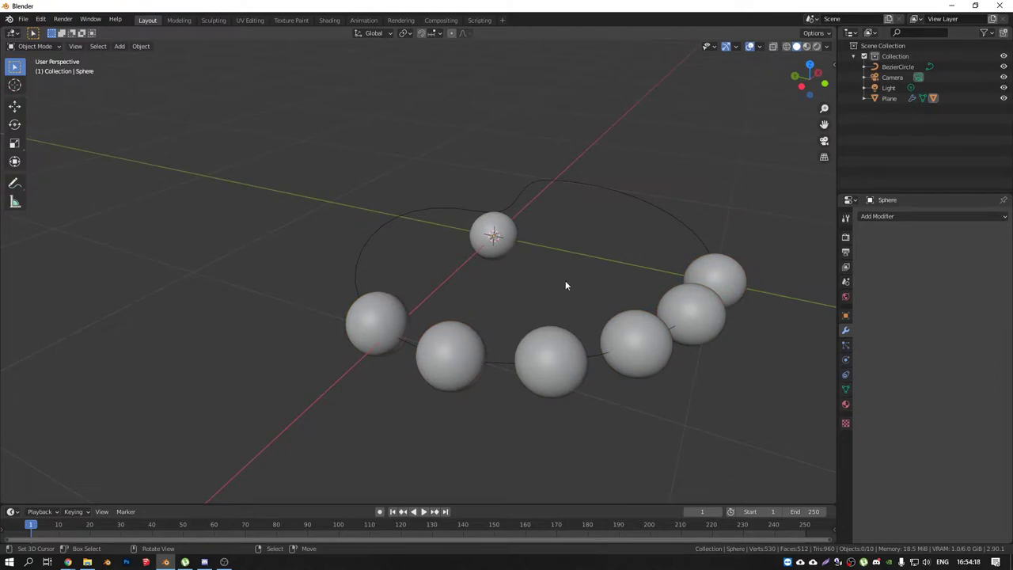
pyautogui.click(892, 99)
pyautogui.moveTo(563, 267); pyautogui.dragTo(540, 270, button='middle')
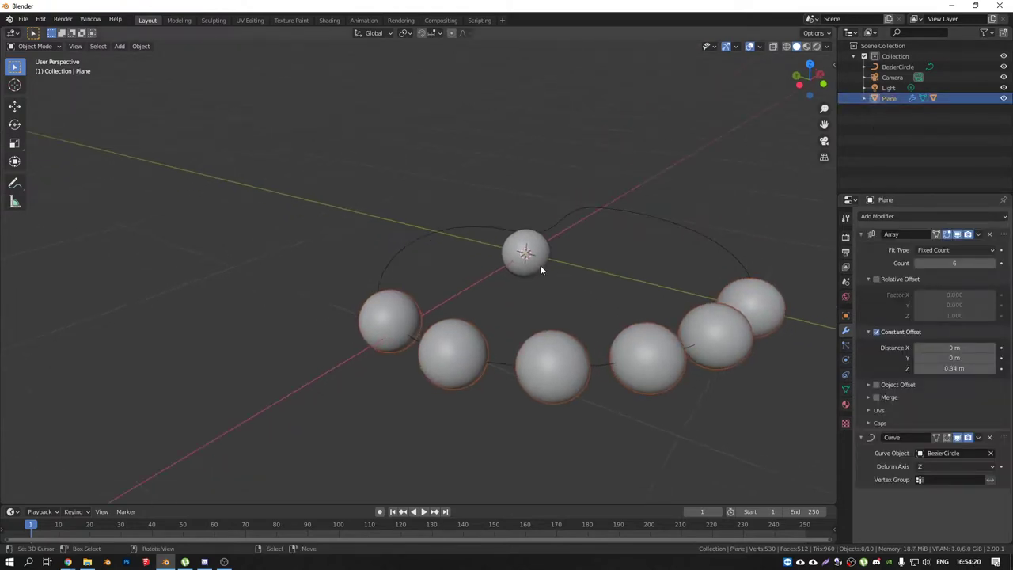
pyautogui.click(954, 263)
pyautogui.write('16')
pyautogui.press('Return')
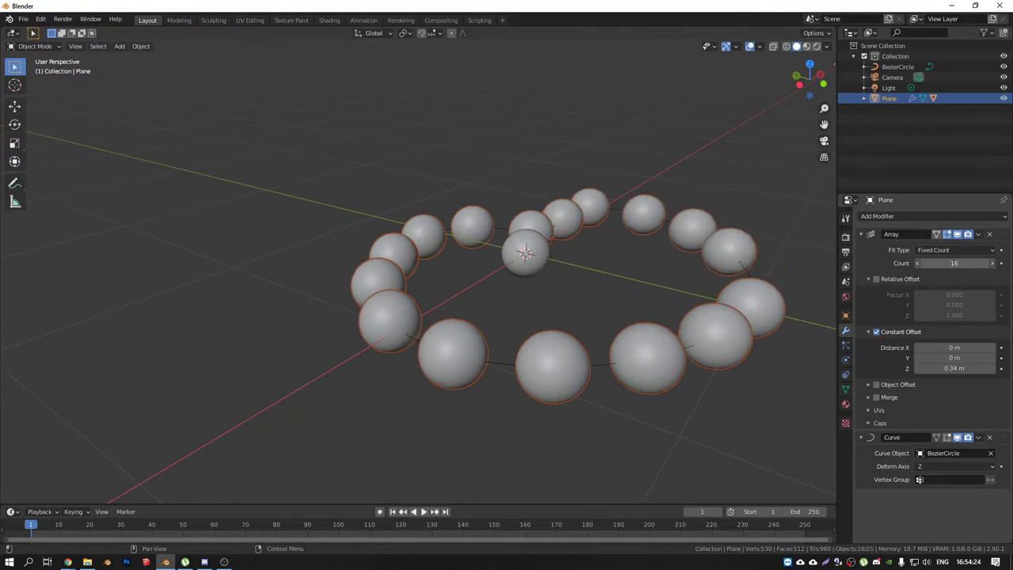
pyautogui.moveTo(665, 289); pyautogui.dragTo(500, 252, button='middle')
pyautogui.scroll(5, 501, 251)
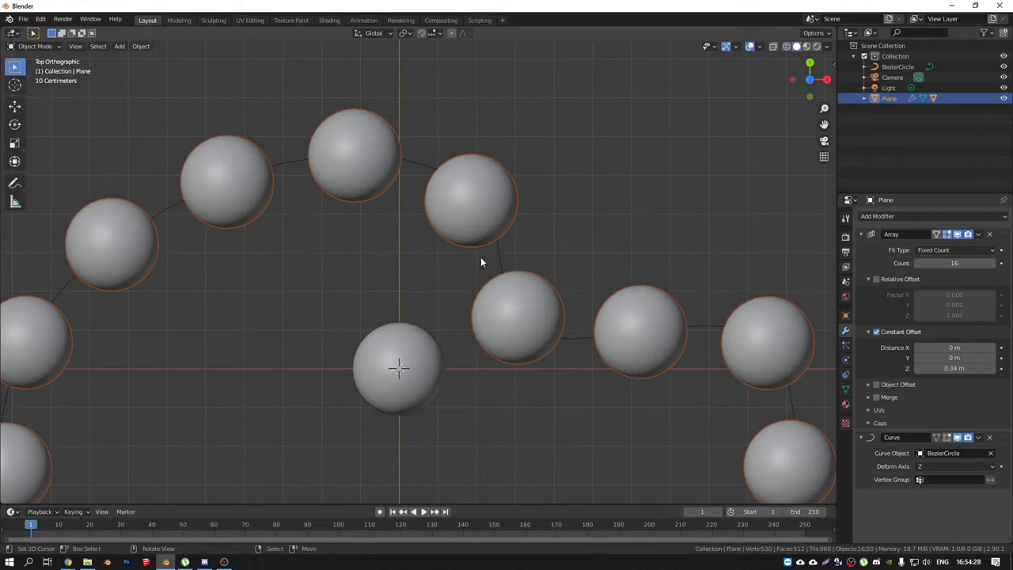
pyautogui.scroll(-2, 591, 327)
pyautogui.keyDown('shift'); pyautogui.moveTo(642, 349); pyautogui.dragTo(612, 250, button='middle'); pyautogui.keyUp('shift')
pyautogui.scroll(-2, 644, 242)
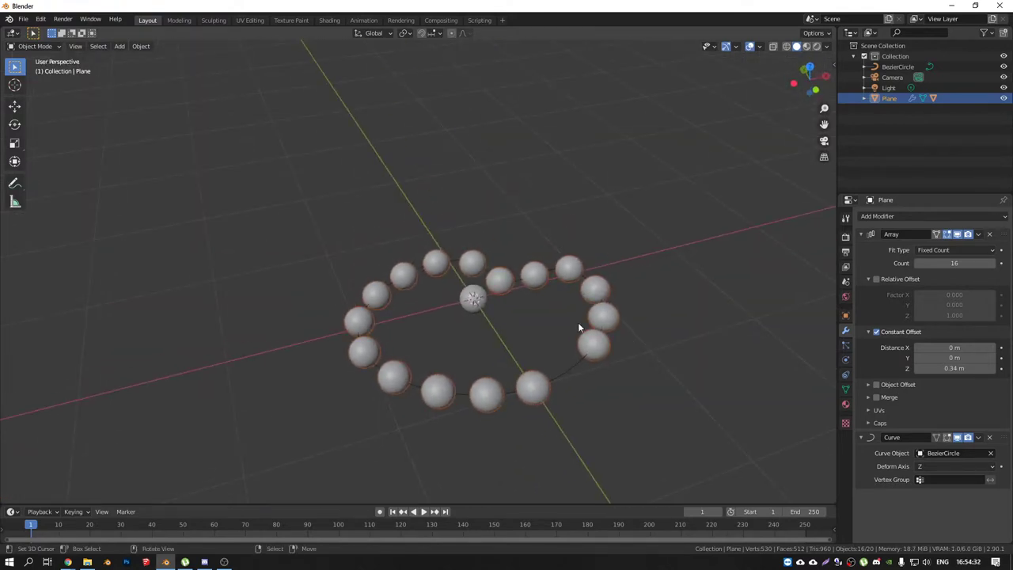